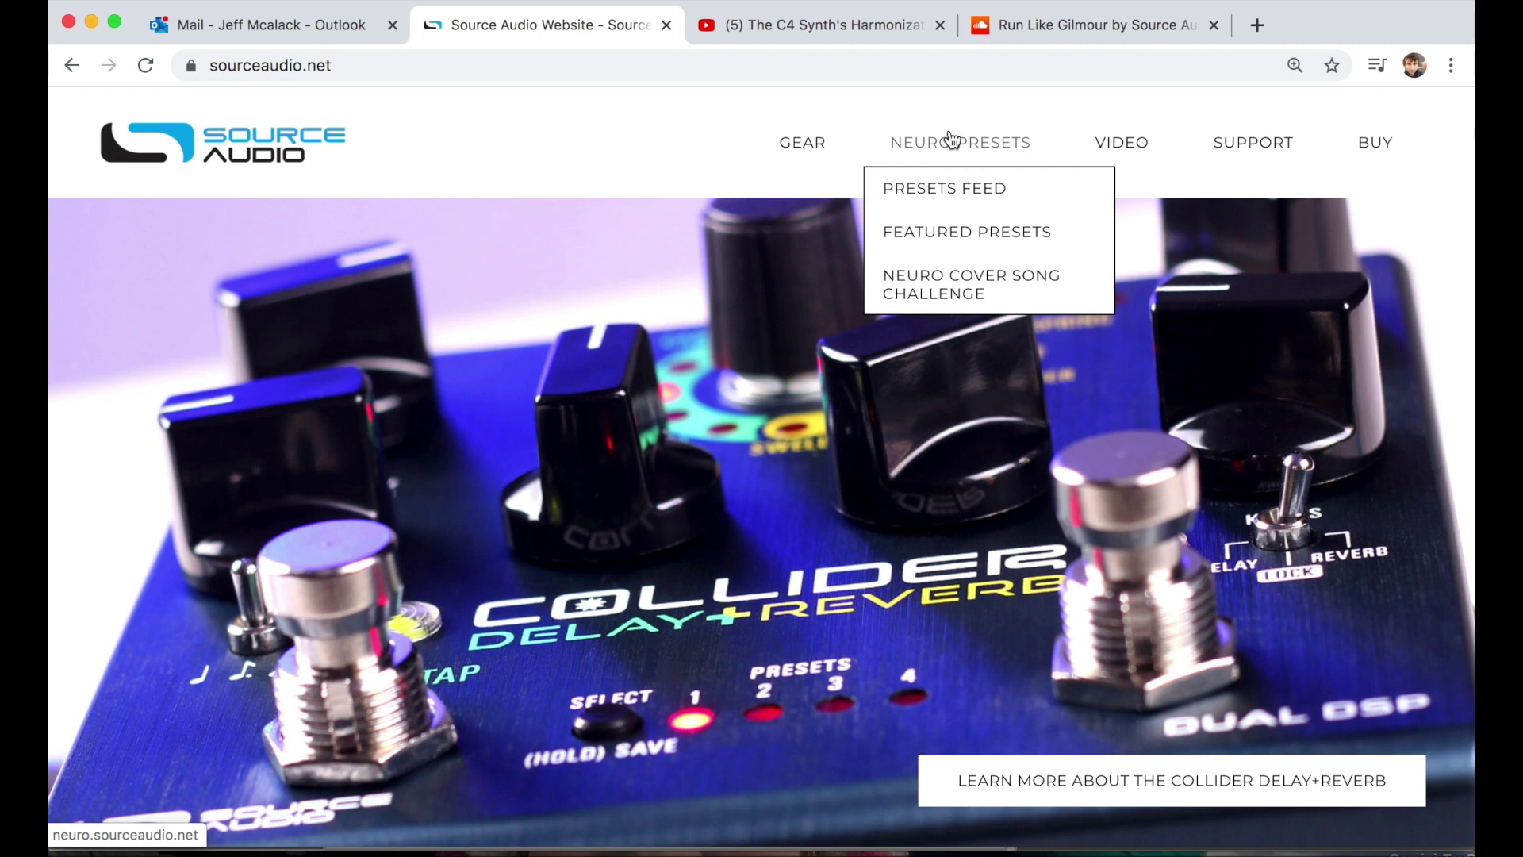
- Open the Presets Feed page from the NEURO PRESETS menu
left_click(933, 188)
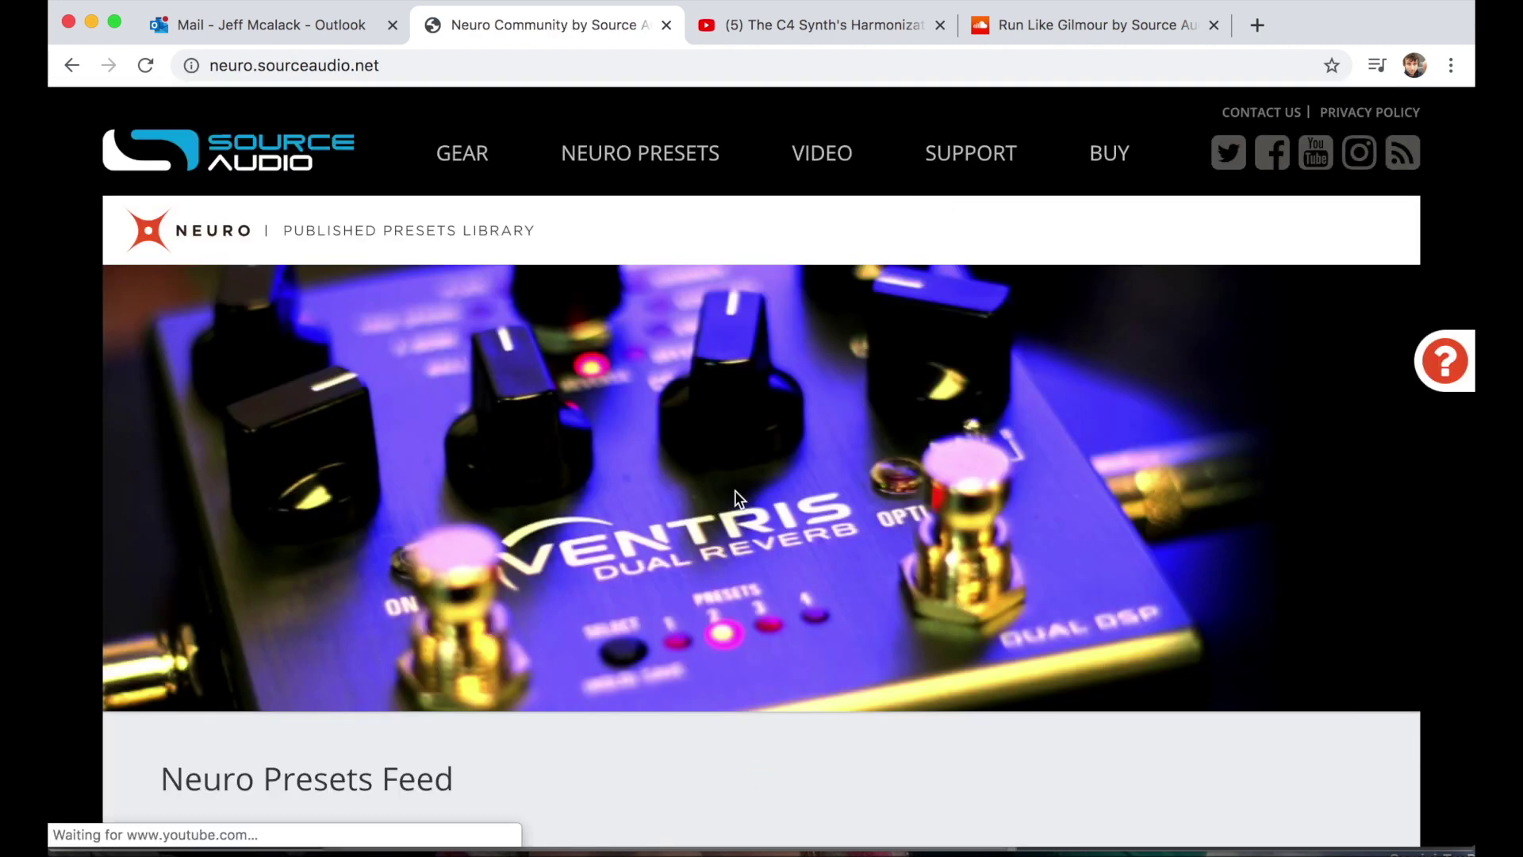
- Go to page 2 of the Neuro presets feed and scroll through its preset cards
scroll(735, 490, "down", 3)
left_click(904, 685)
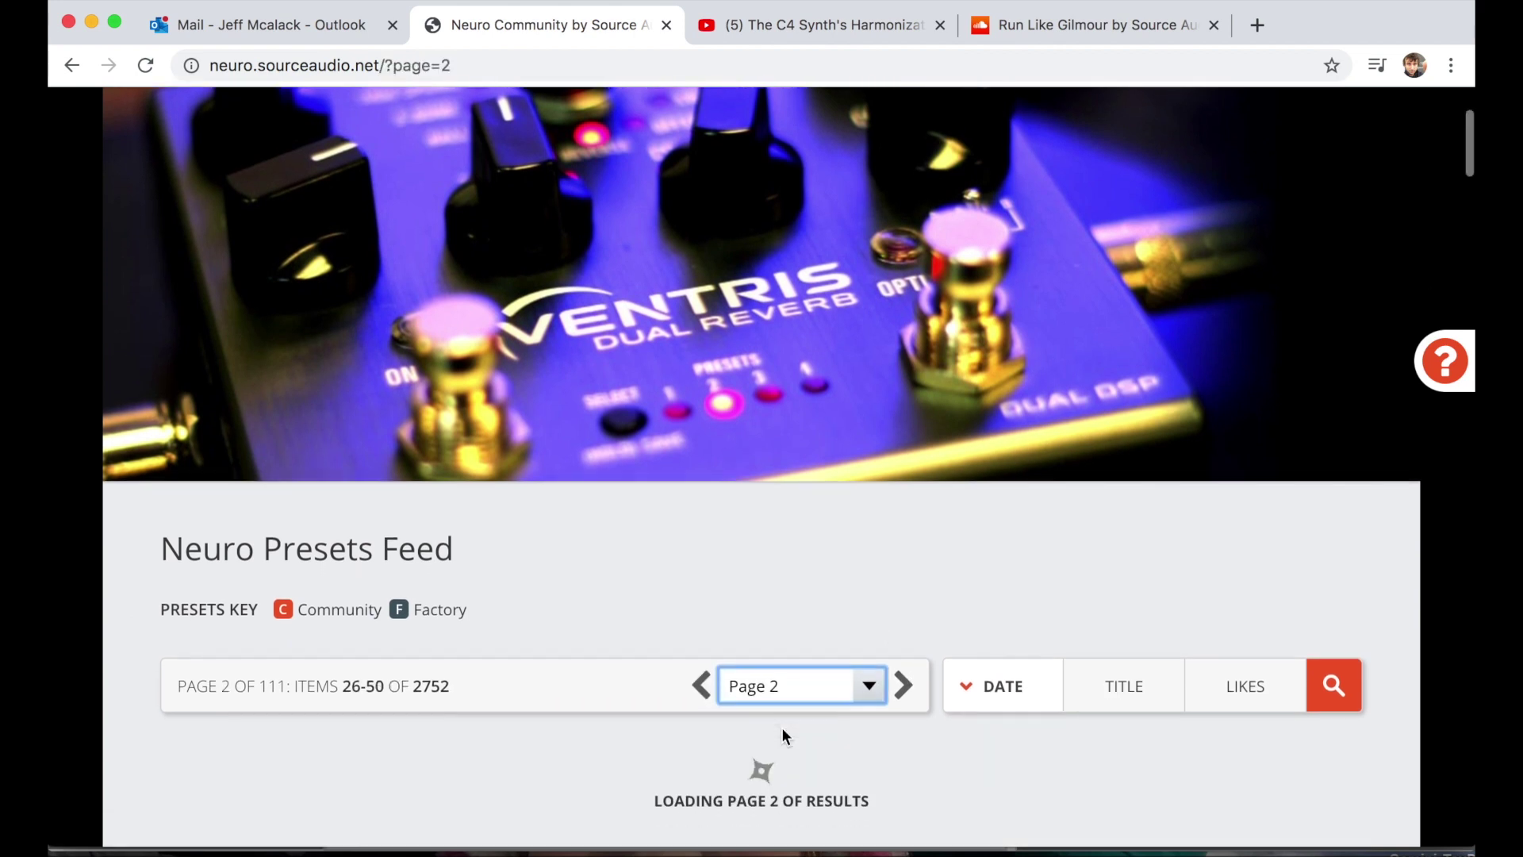
scroll(783, 727, "down", 10)
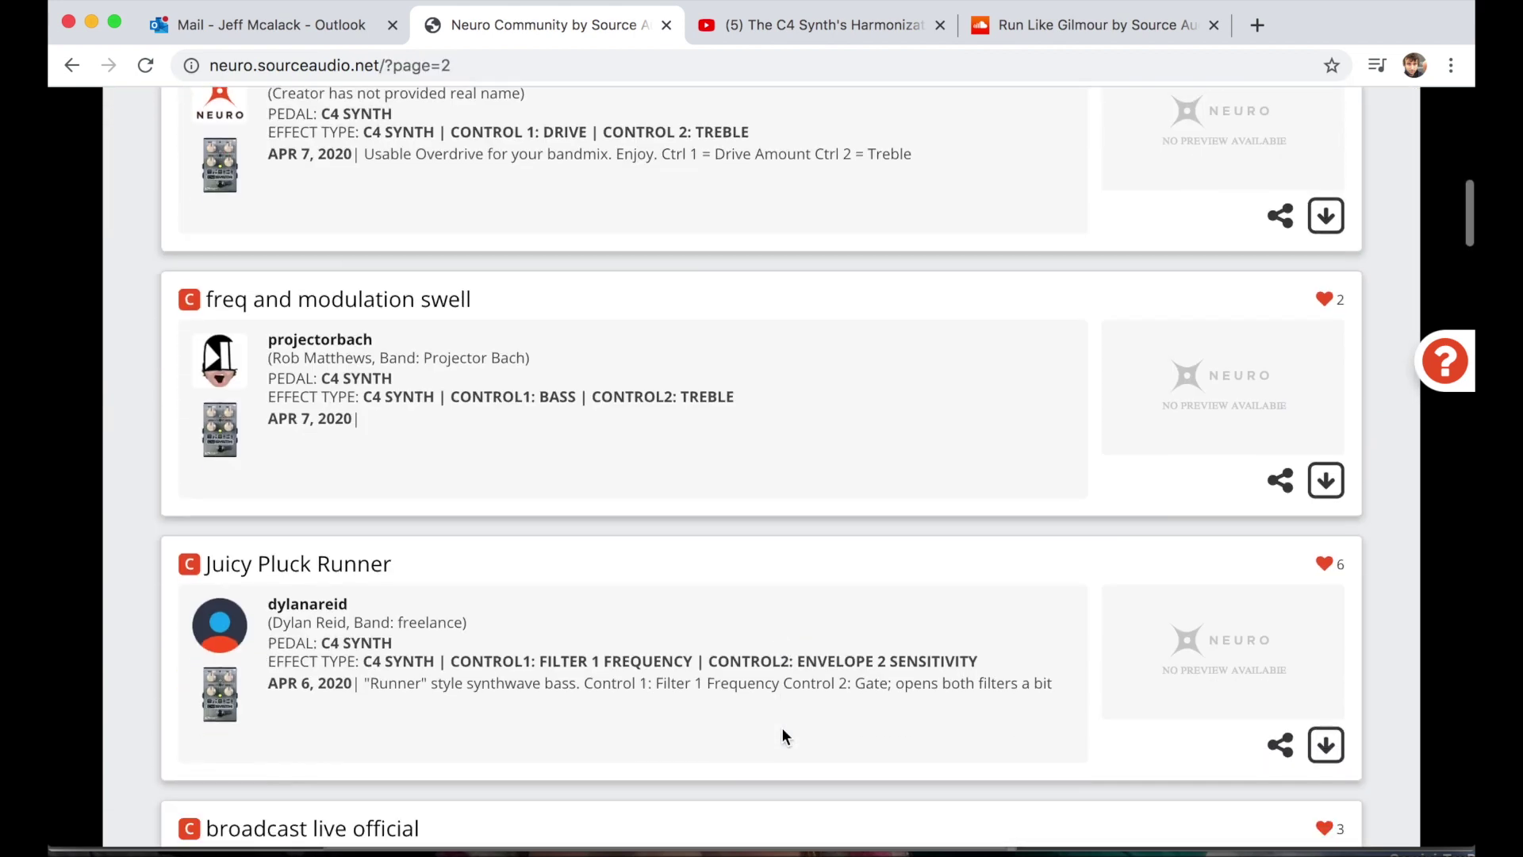
scroll(782, 728, "down", 15)
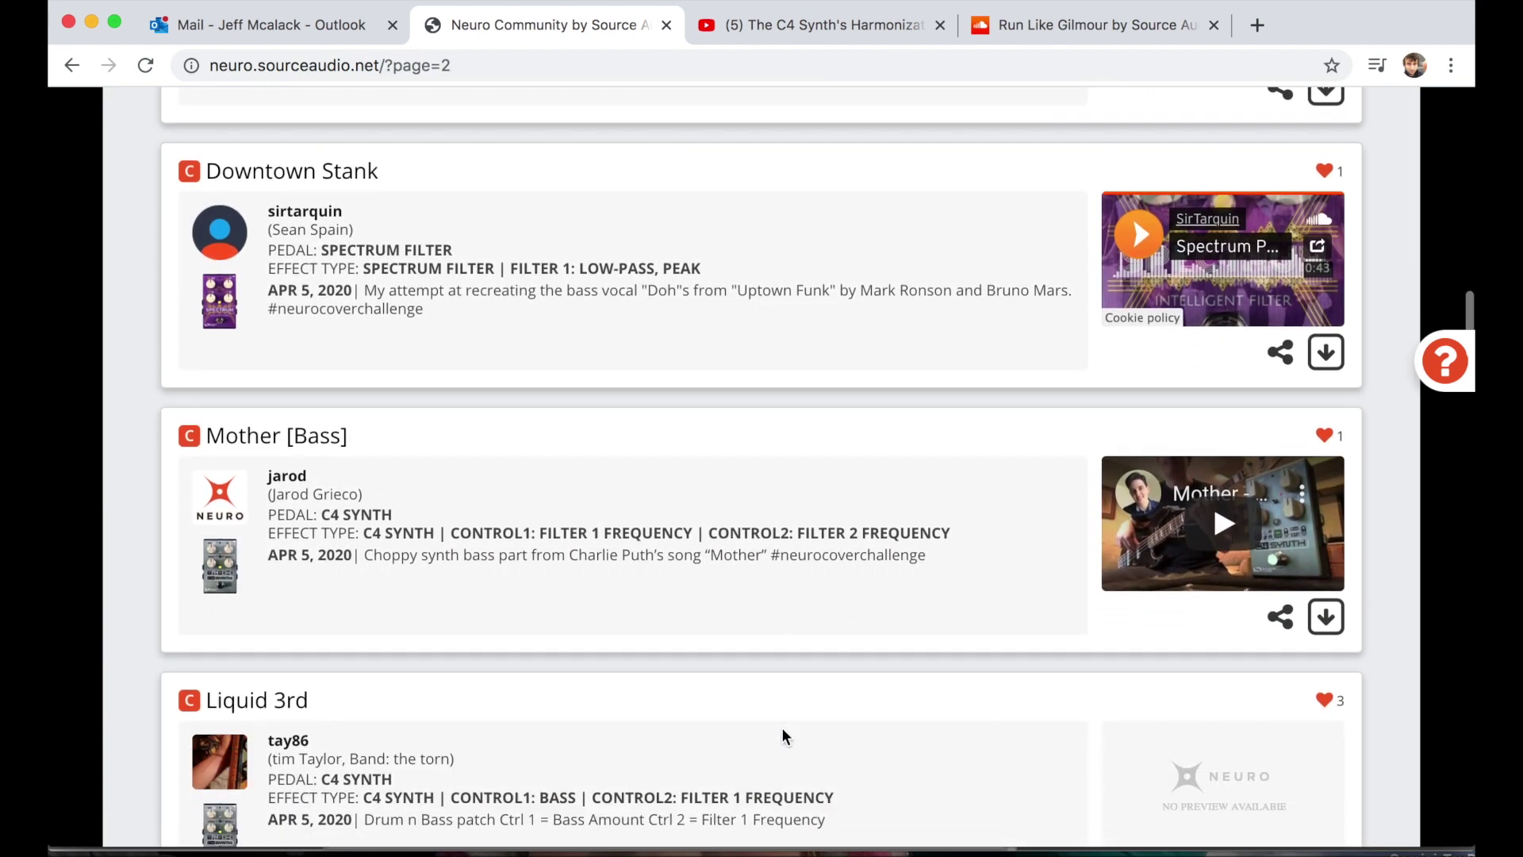
scroll(783, 727, "down", 20)
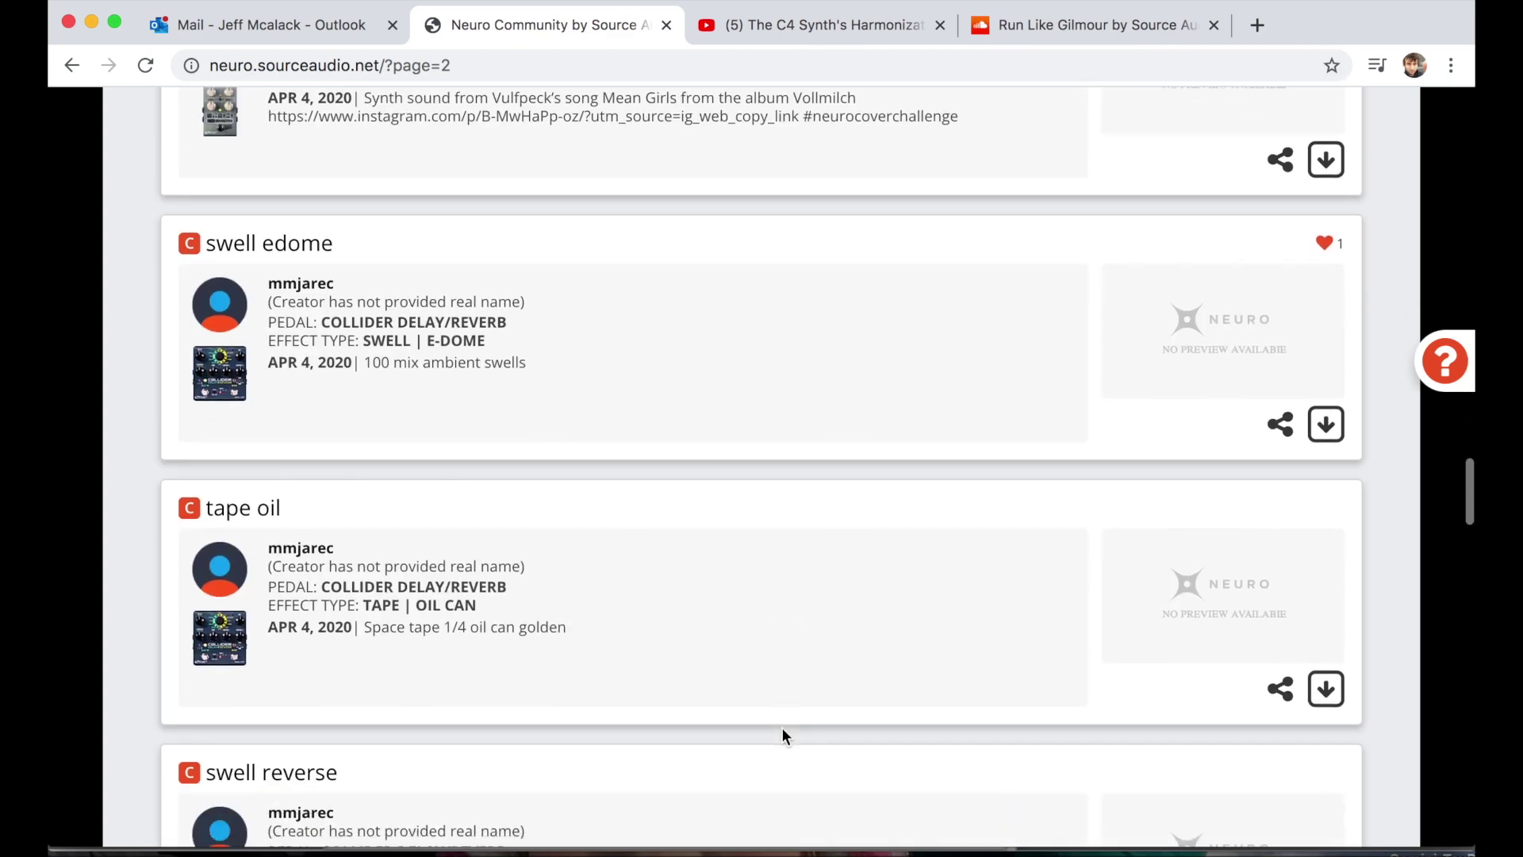
scroll(782, 727, "down", 20)
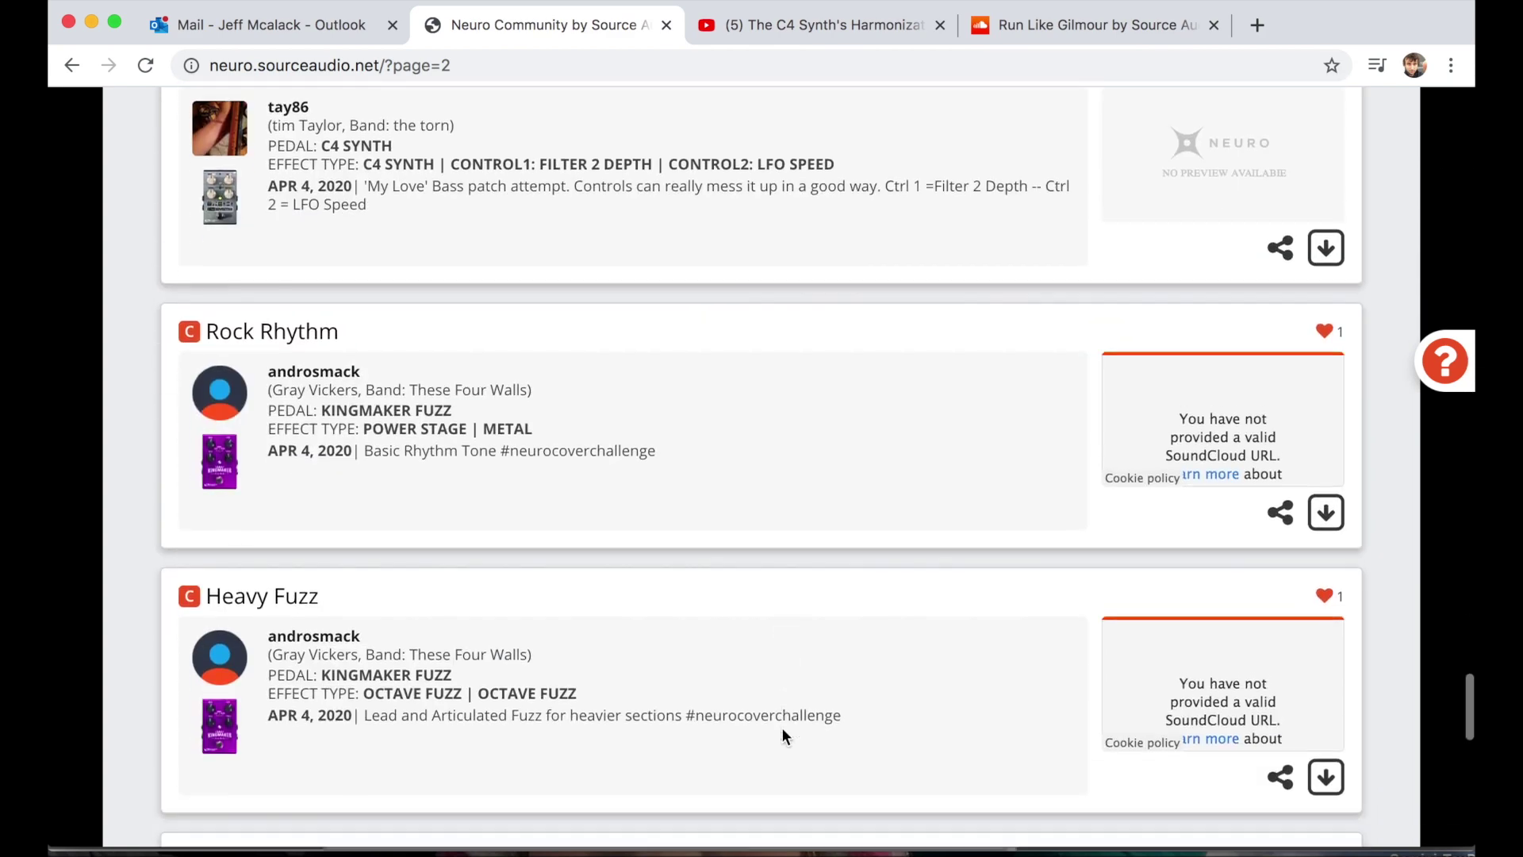
scroll(783, 727, "down", 12)
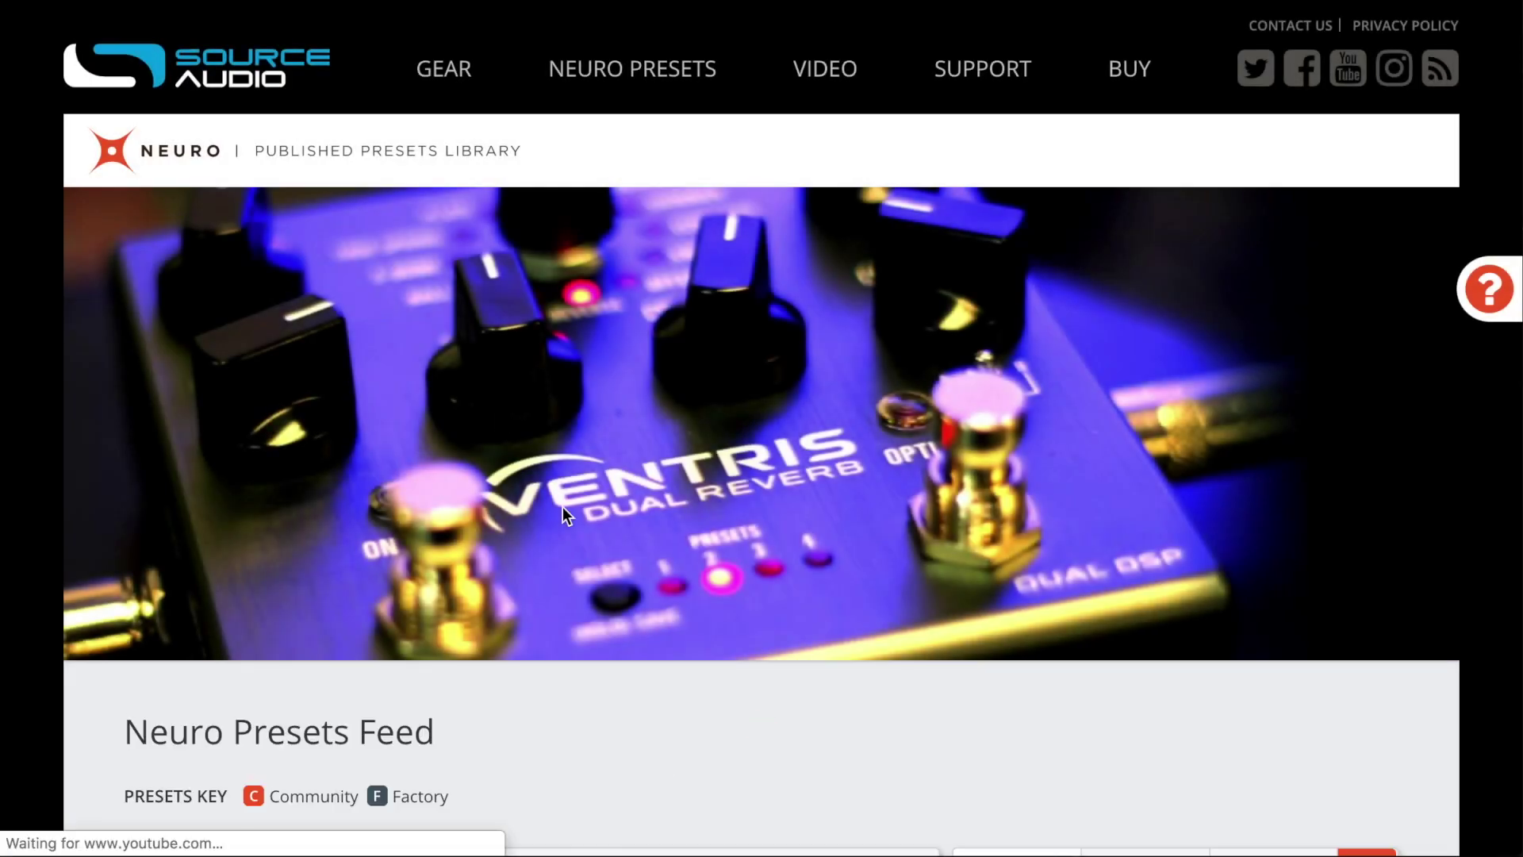
- Scroll down and play the YouTube preview video on the AE_Haunt preset
scroll(578, 530, "down", 8)
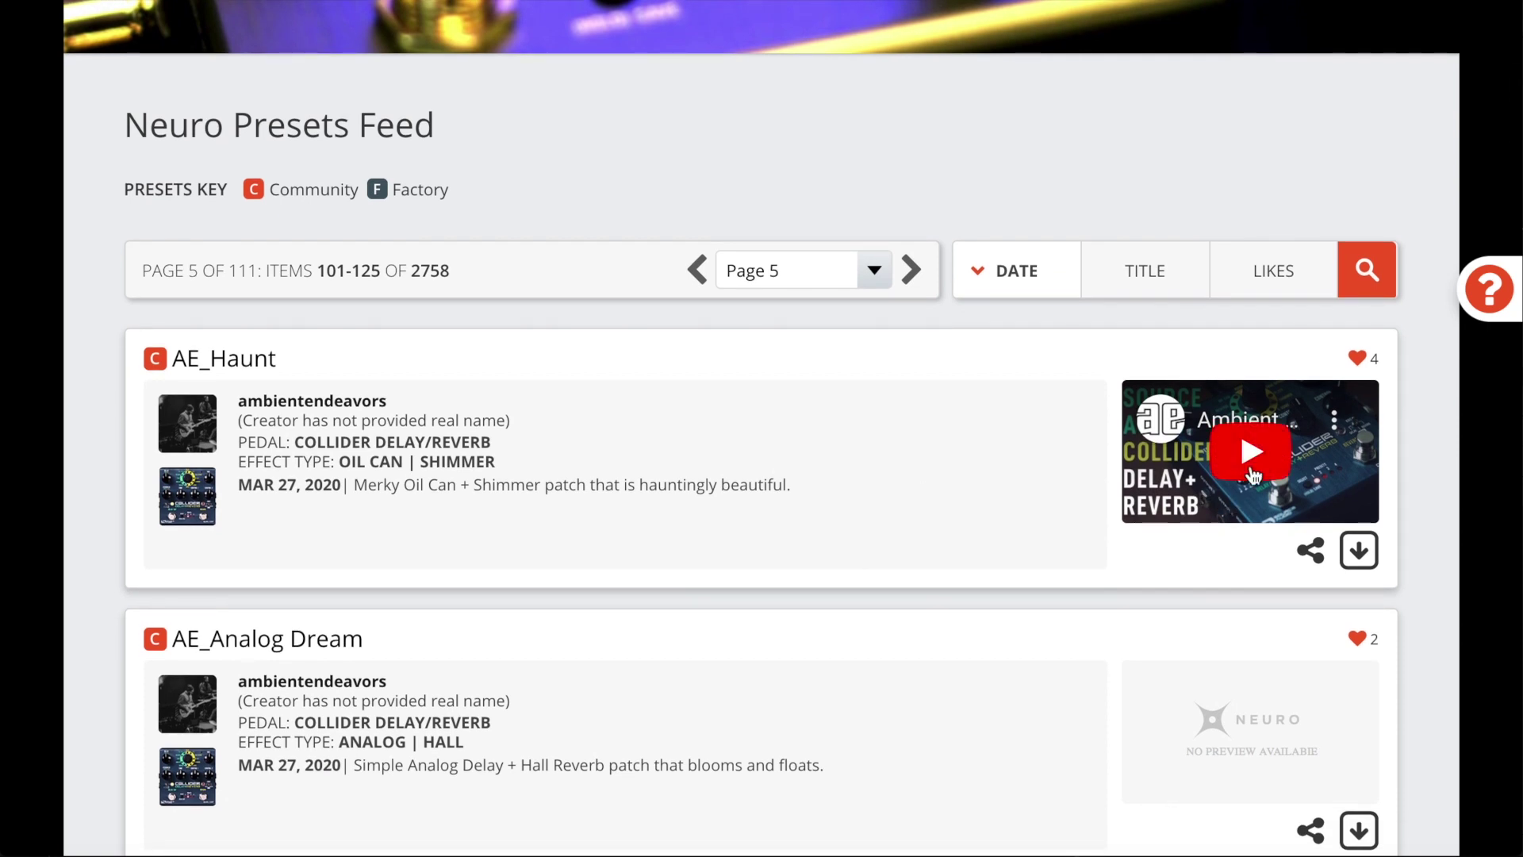
left_click(1261, 454)
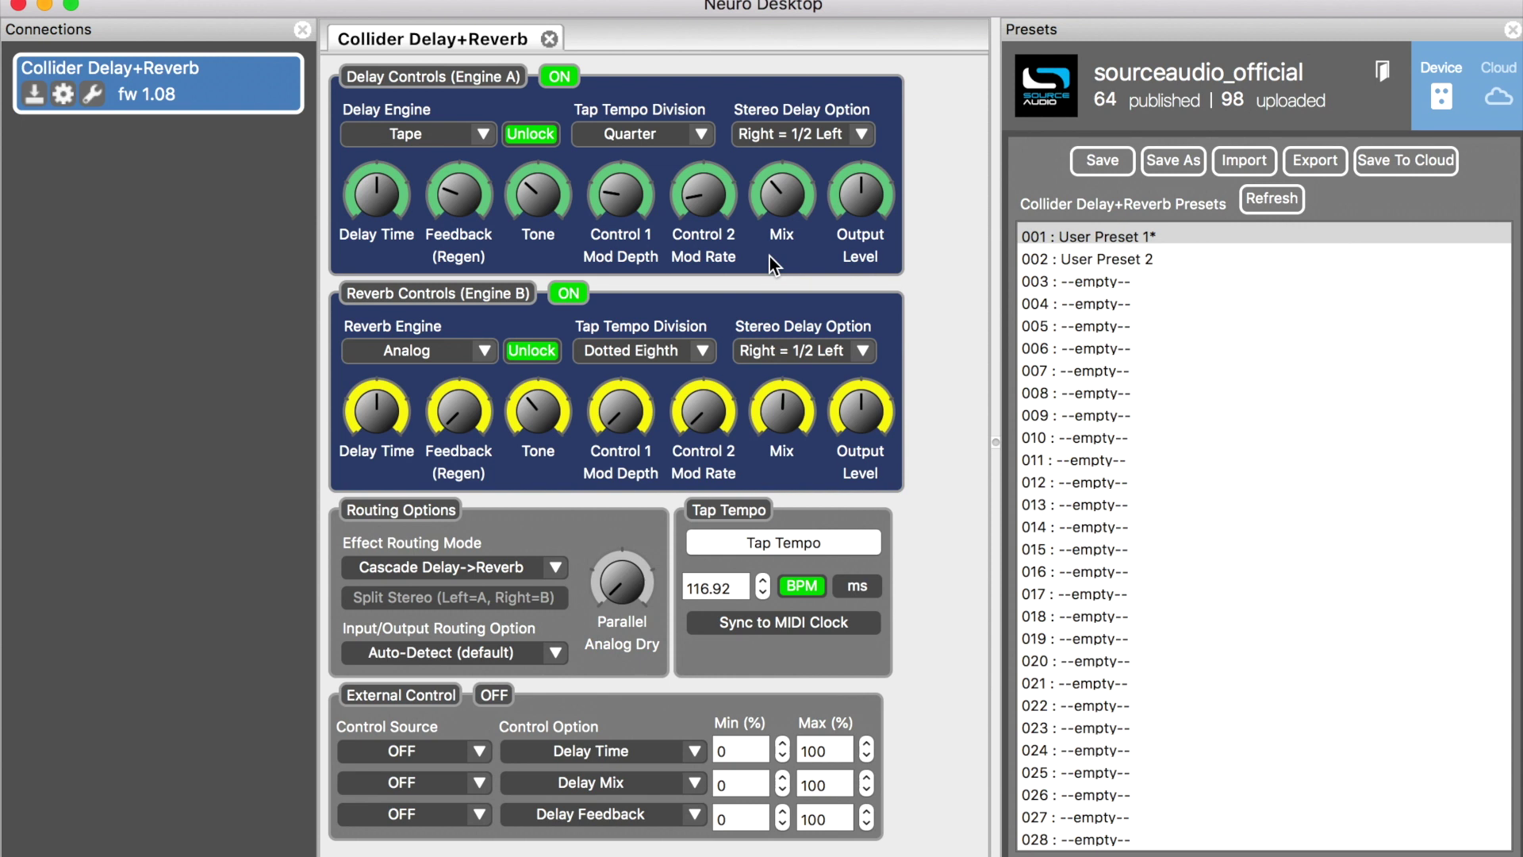
left_click(1409, 161)
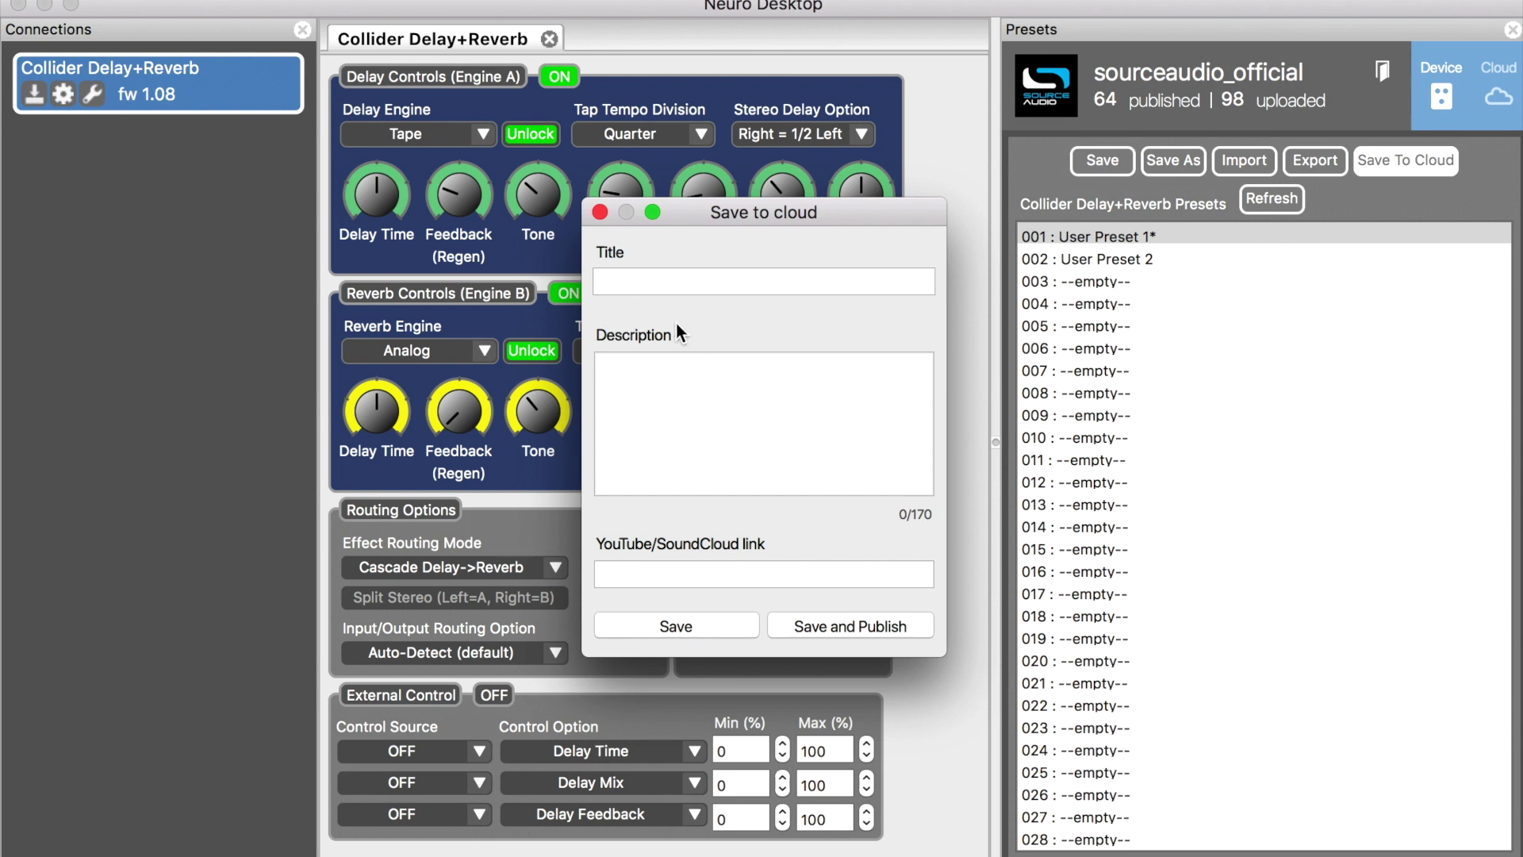
- Title the cloud preset 'Run Like Gilmour' and describe it as a dual delay replicating Gilmour's Binson Echorec
left_click(653, 287)
type("Run Like ")
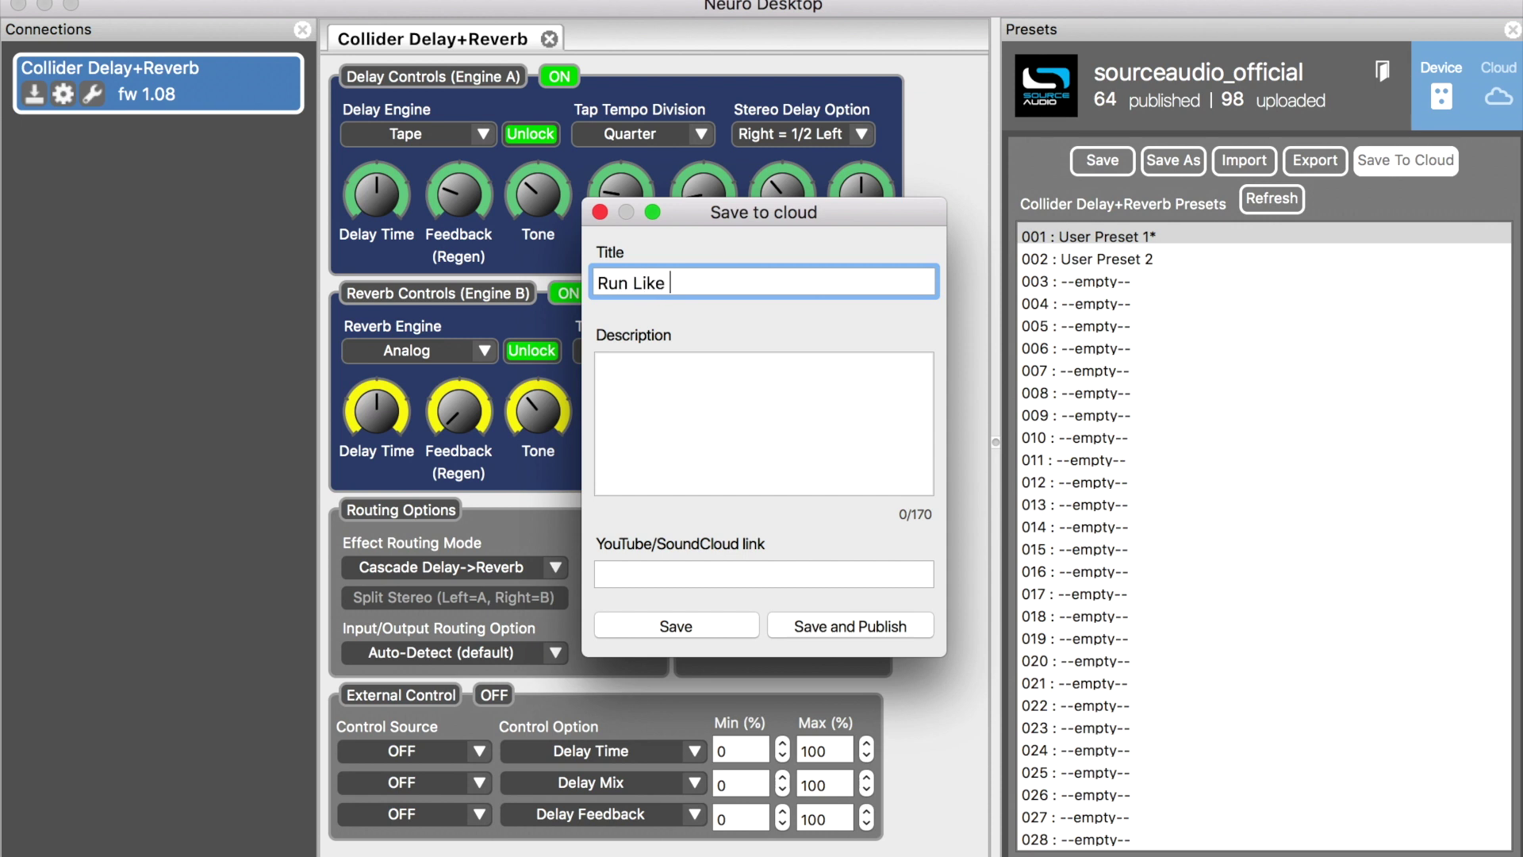
type("Gilmour")
left_click(616, 372)
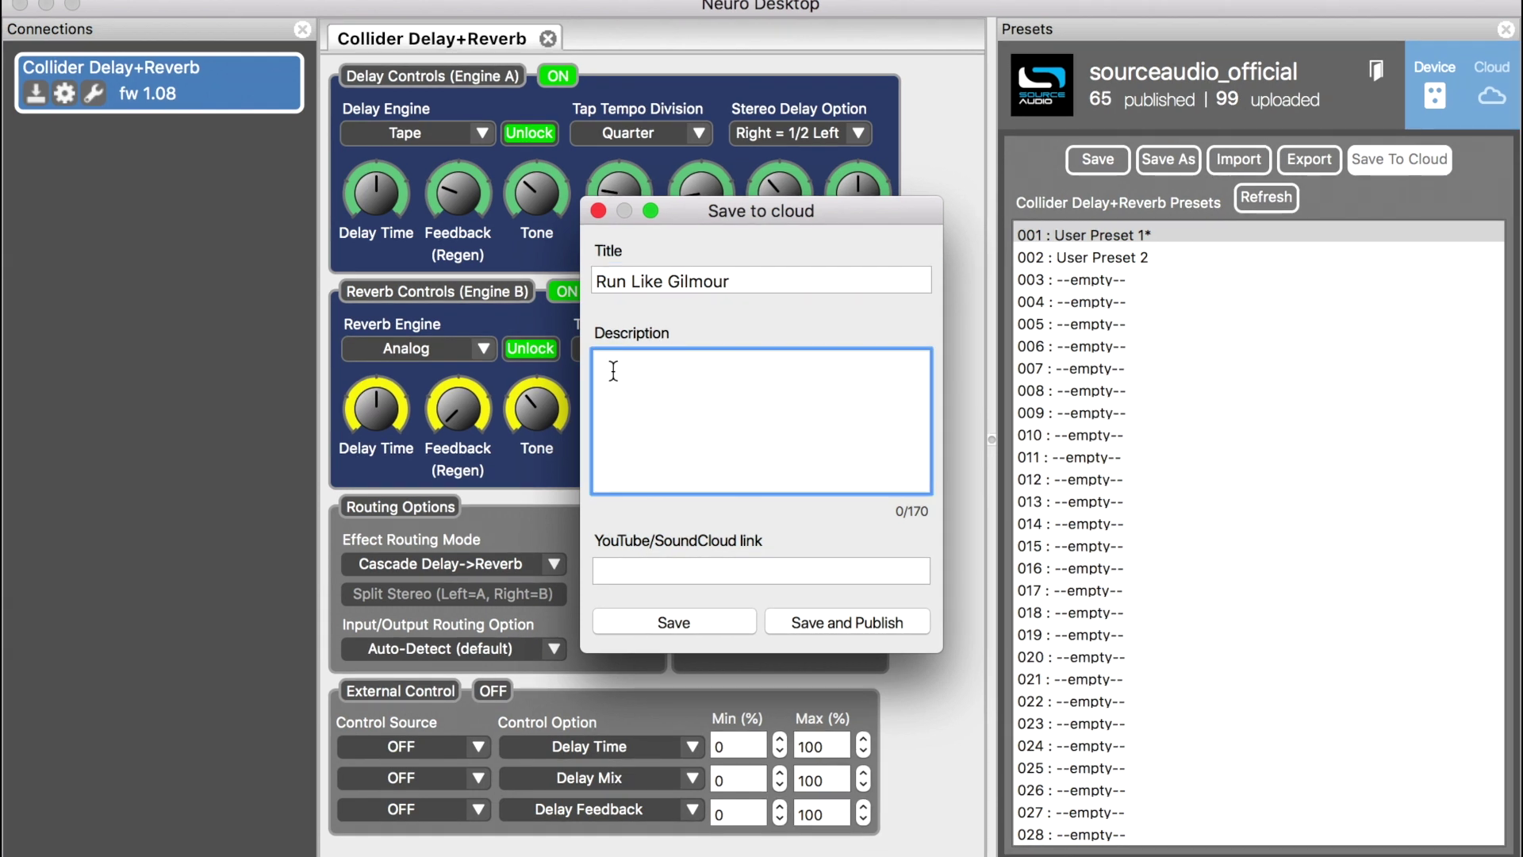
type("A dual")
type("delay preset that replicates Gilmour's Binson Echorec settings for the Floyd tune, \"Run Like Hell.\"")
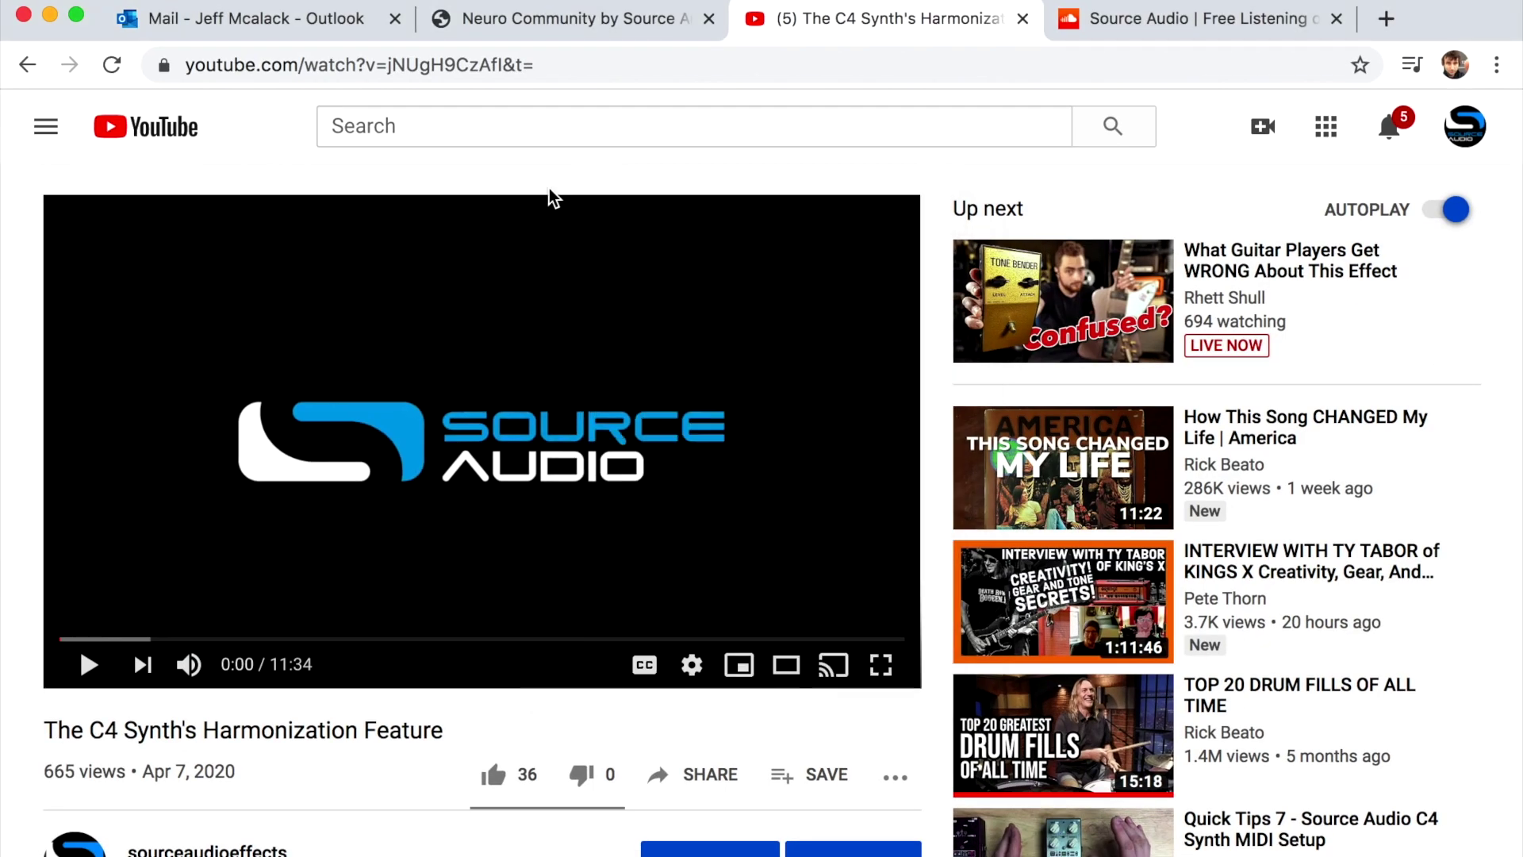
left_click(539, 65)
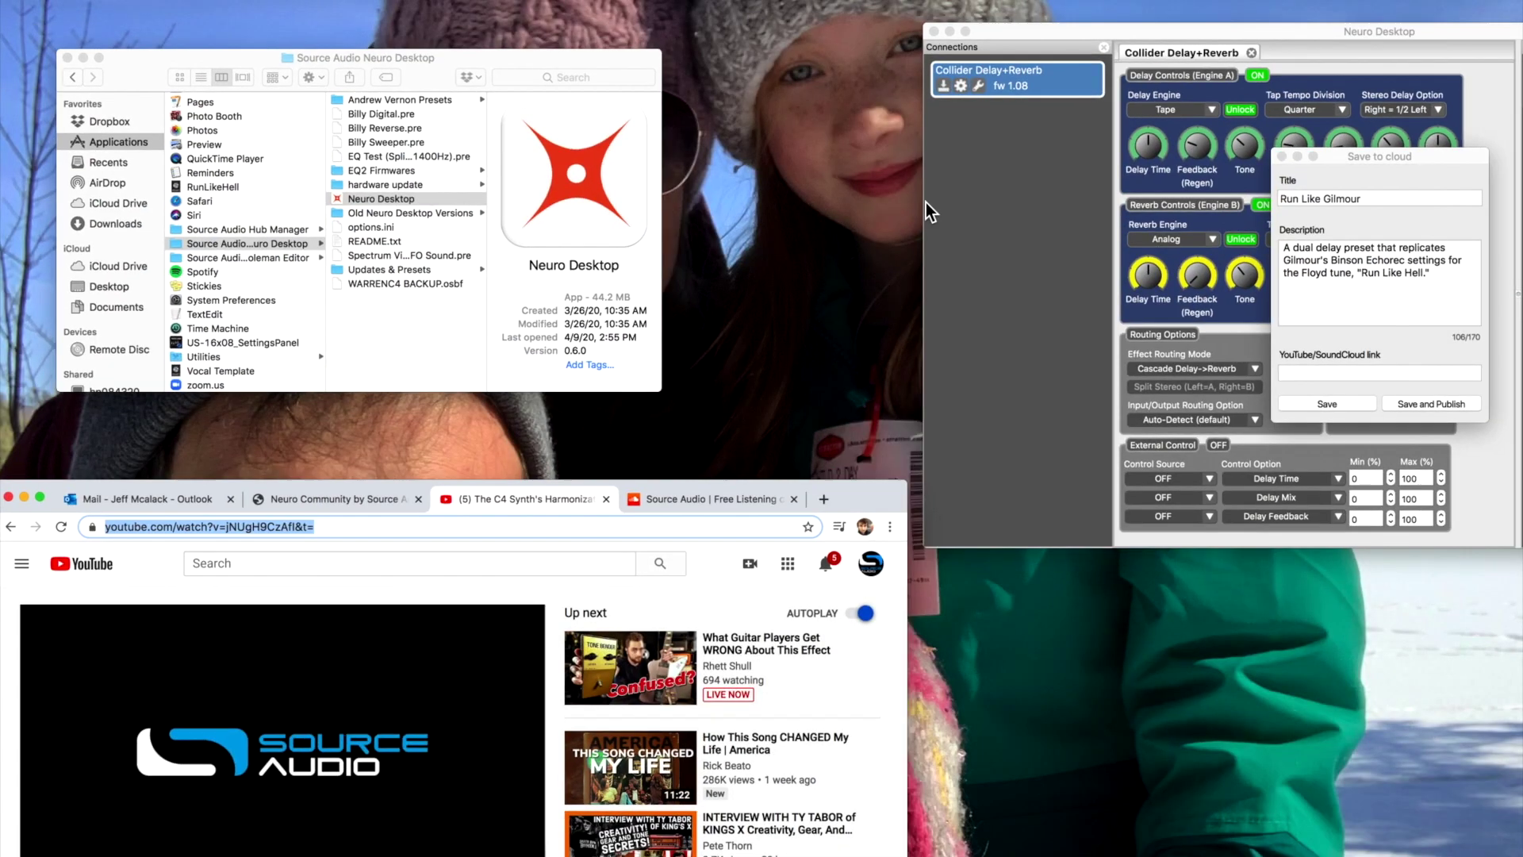
left_click(1260, 301)
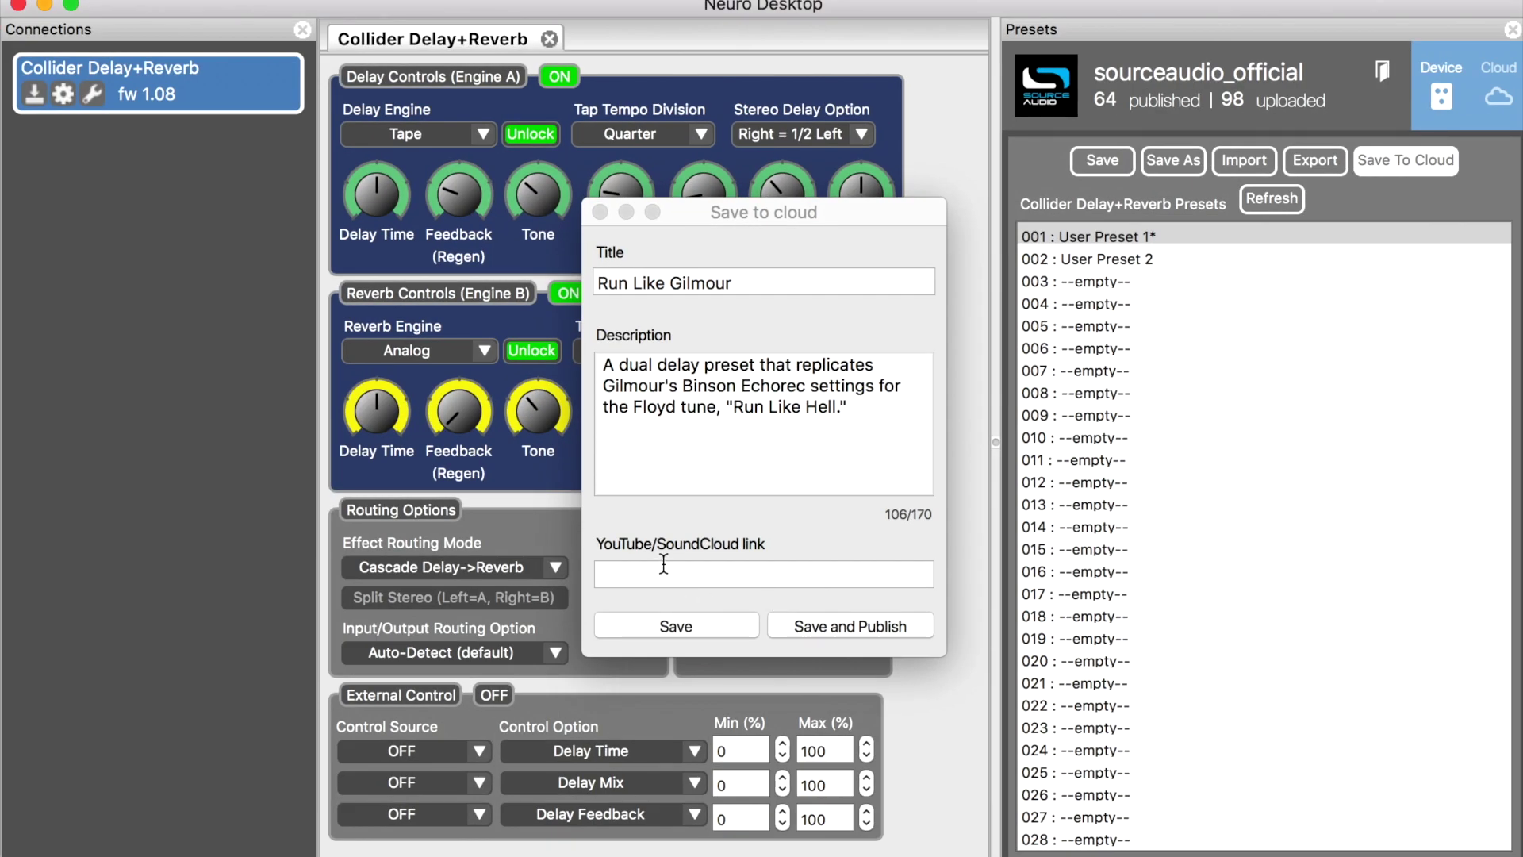
left_click(663, 570)
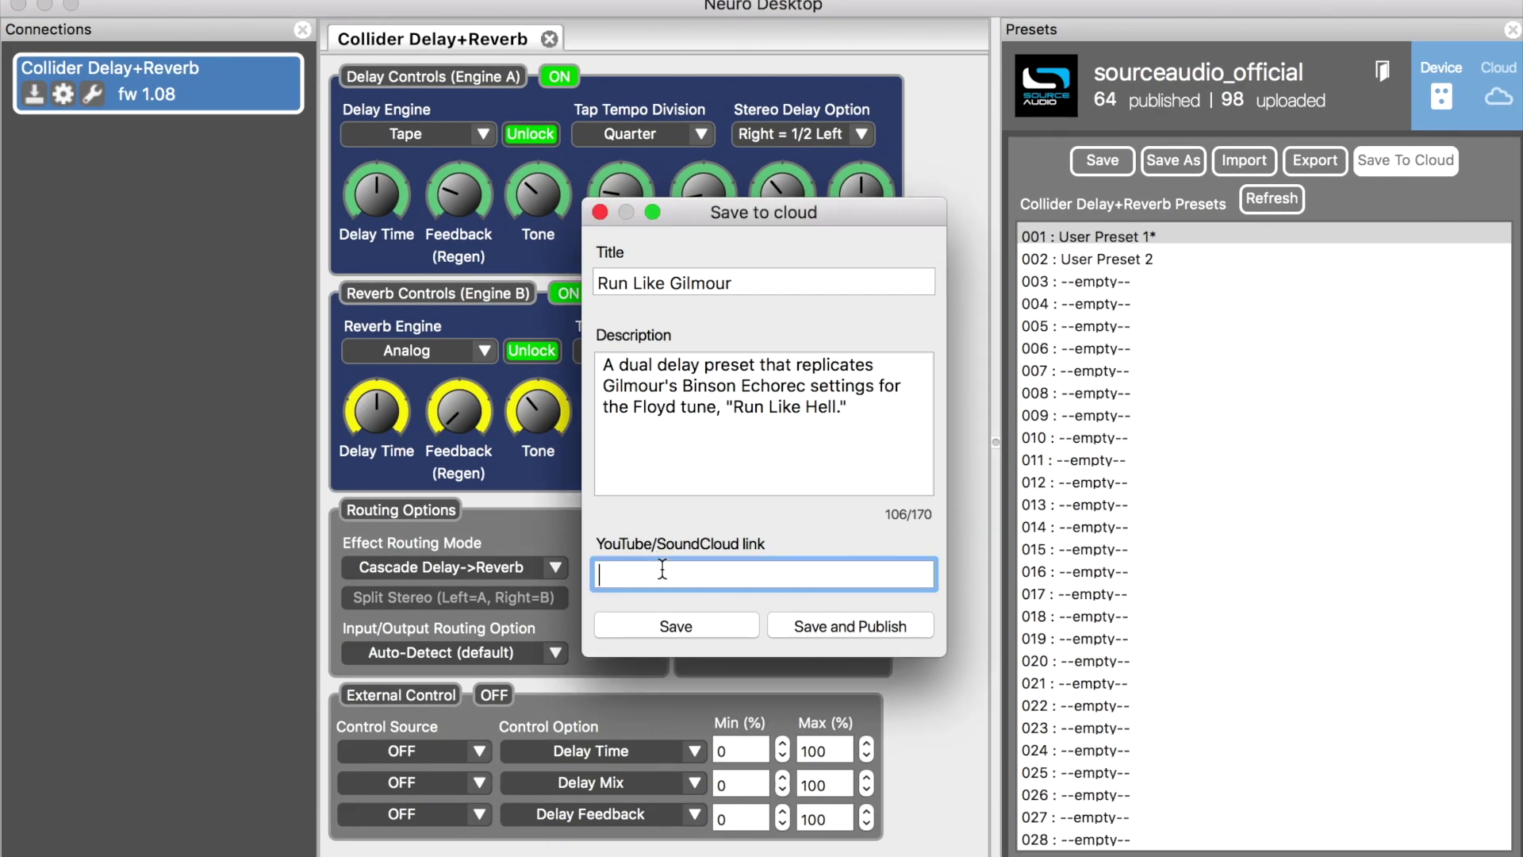
type("https://www.youtube.com/watch?v=jNUgH9CzAfI&t=")
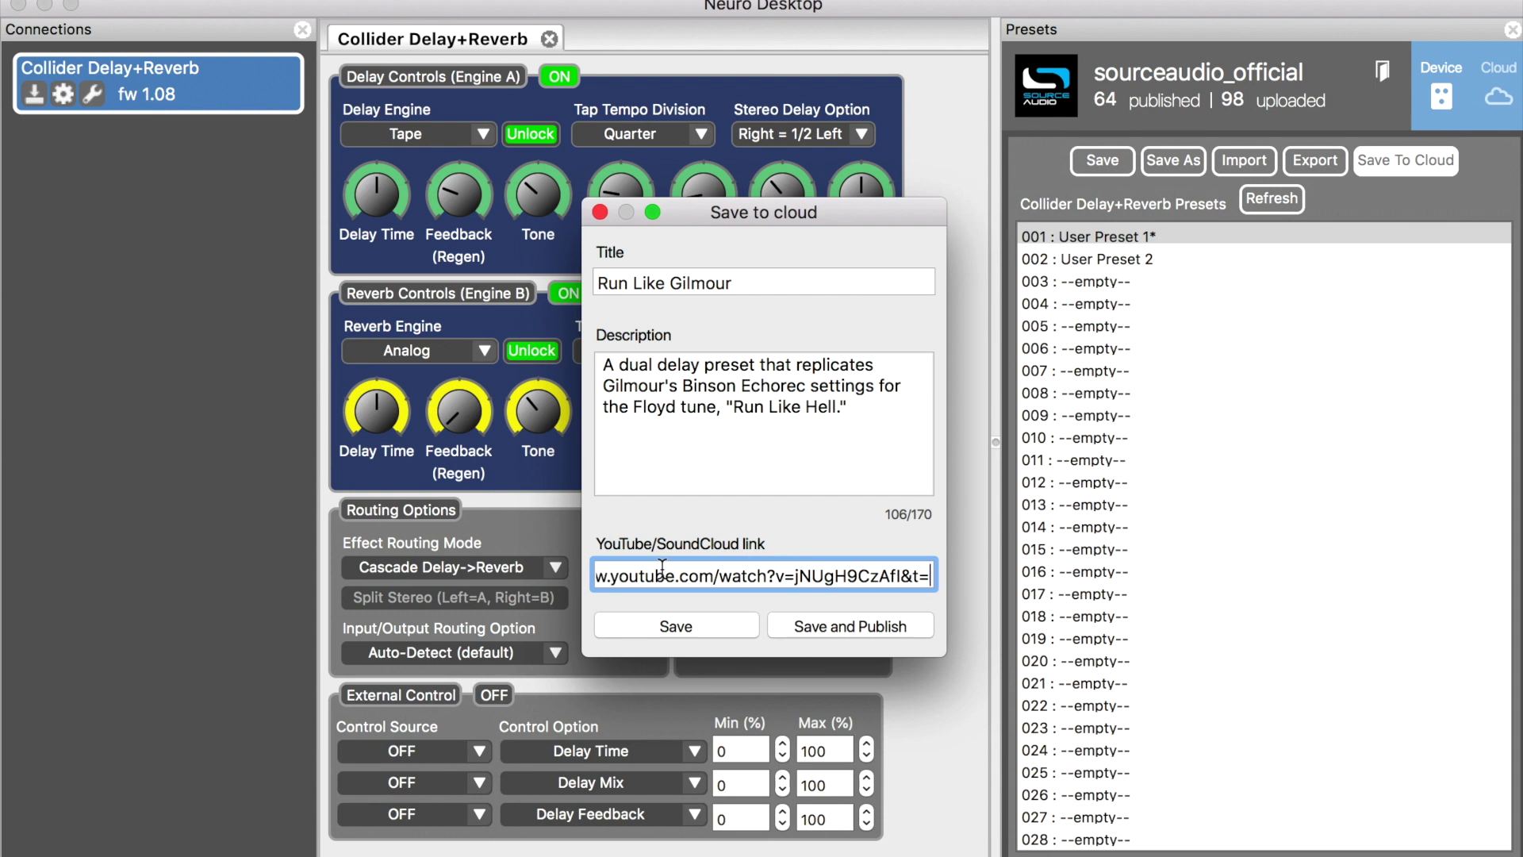
left_click_drag(927, 575, 552, 583)
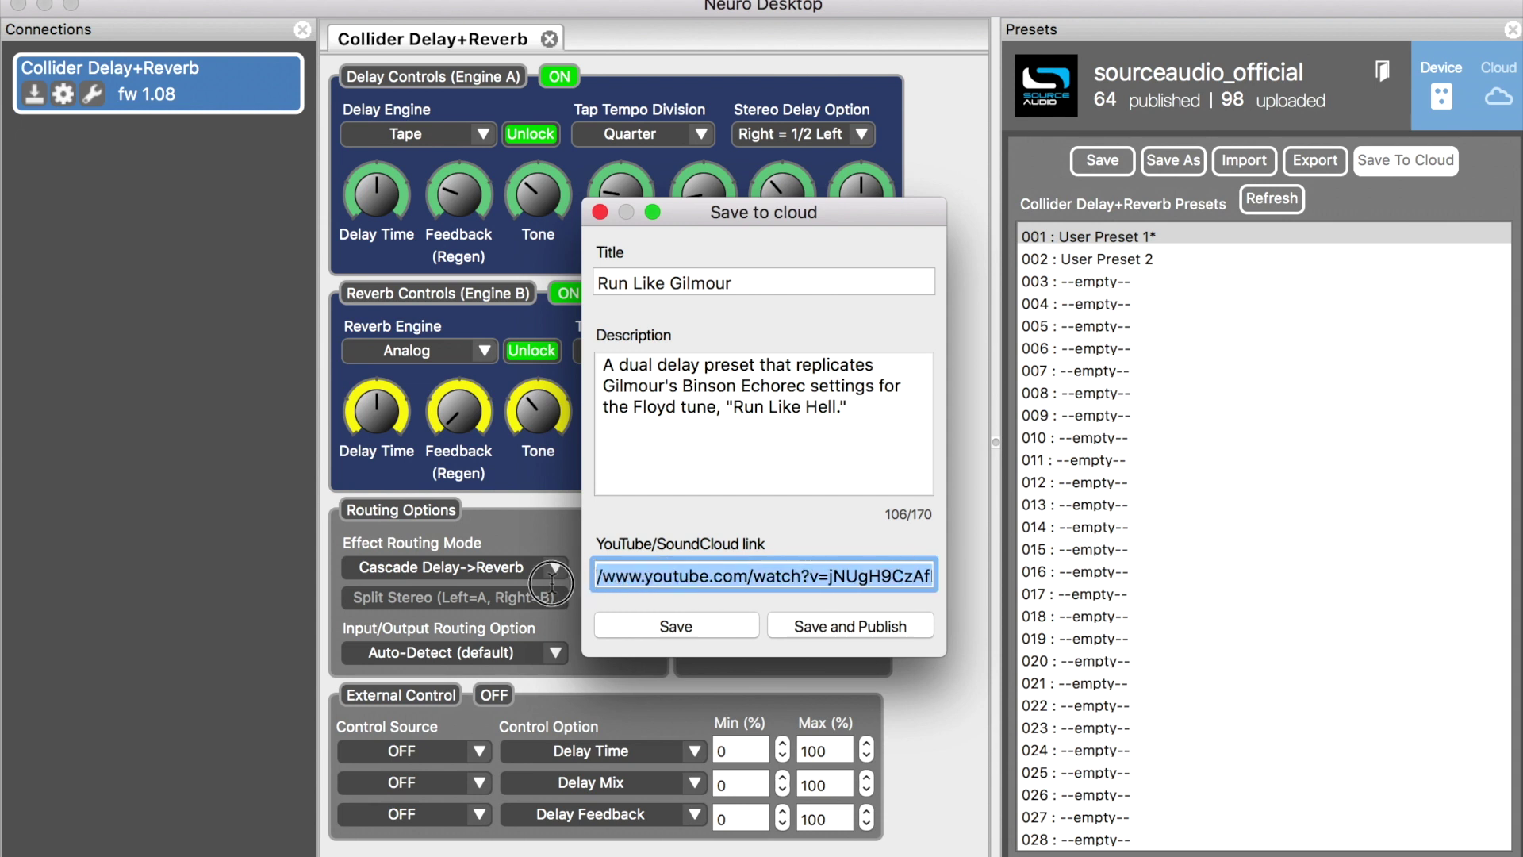
key("BackSpace")
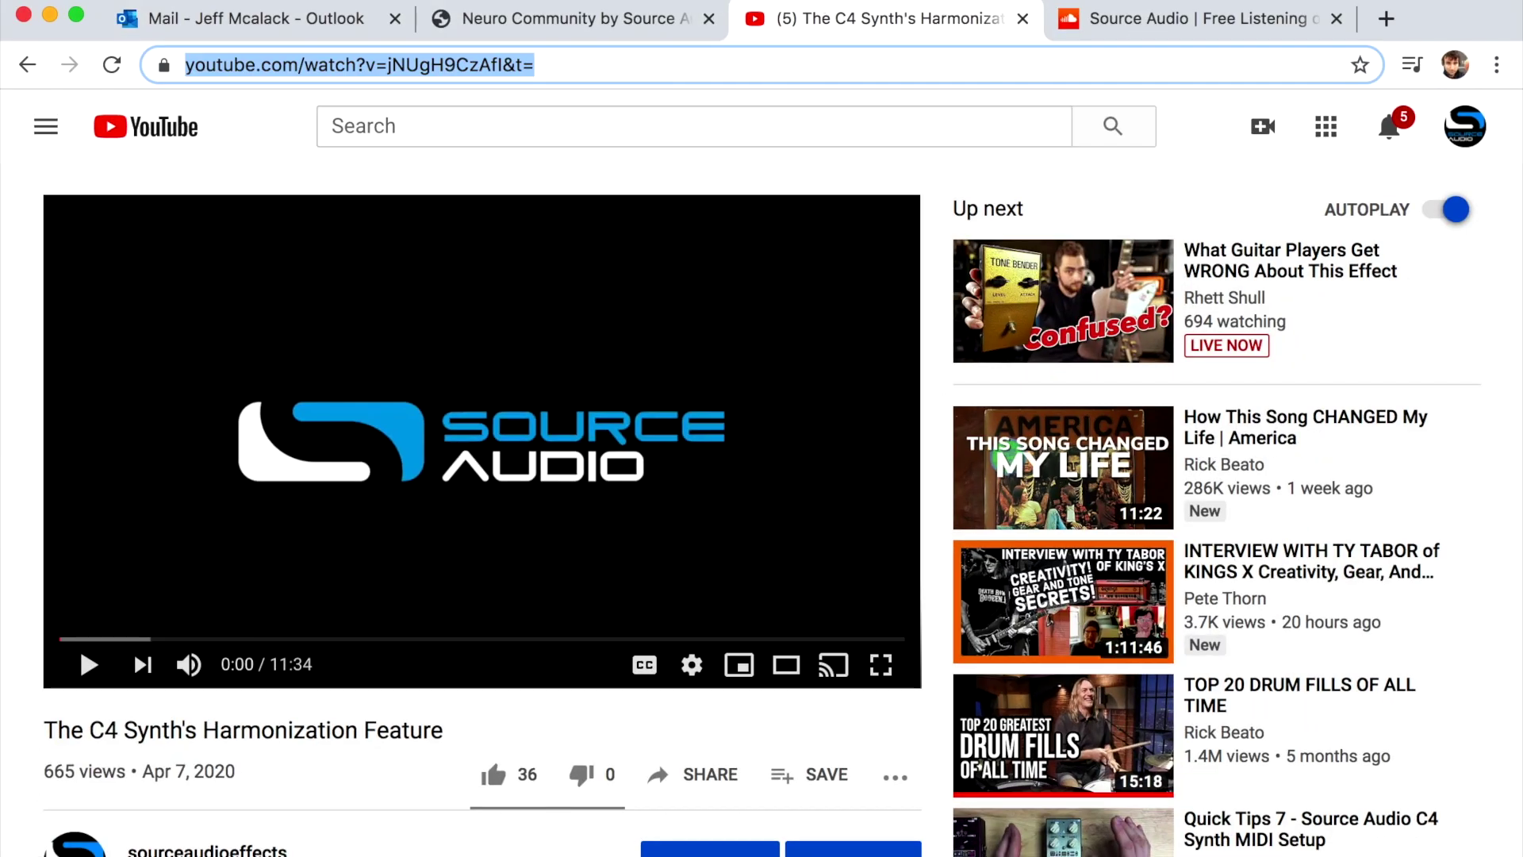
left_click(1174, 18)
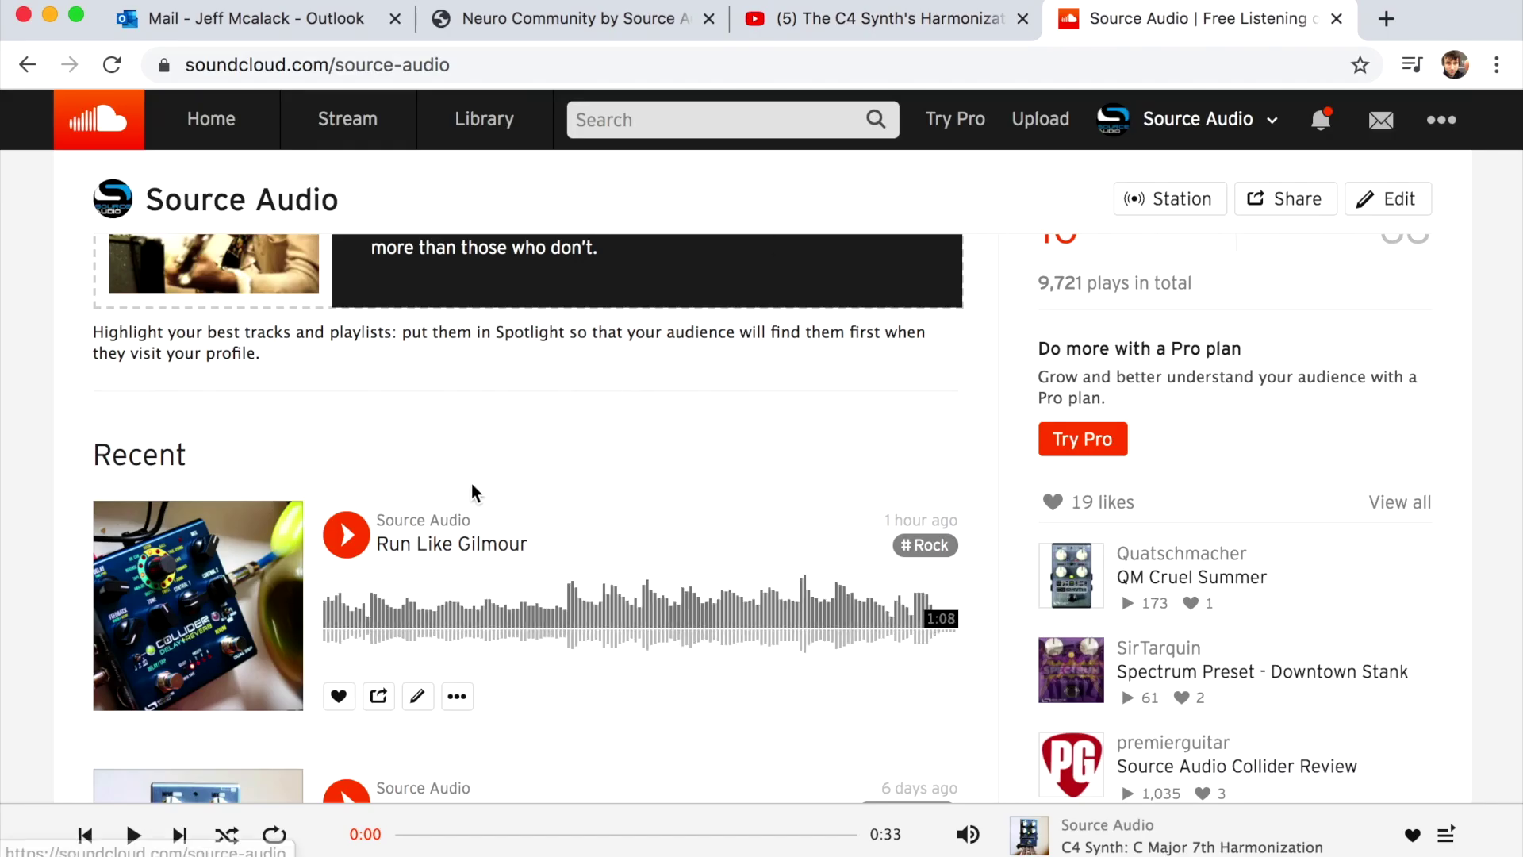
- Copy the embed code from the Run Like Gilmour track's Share > Embed options in SoundCloud
left_click(442, 546)
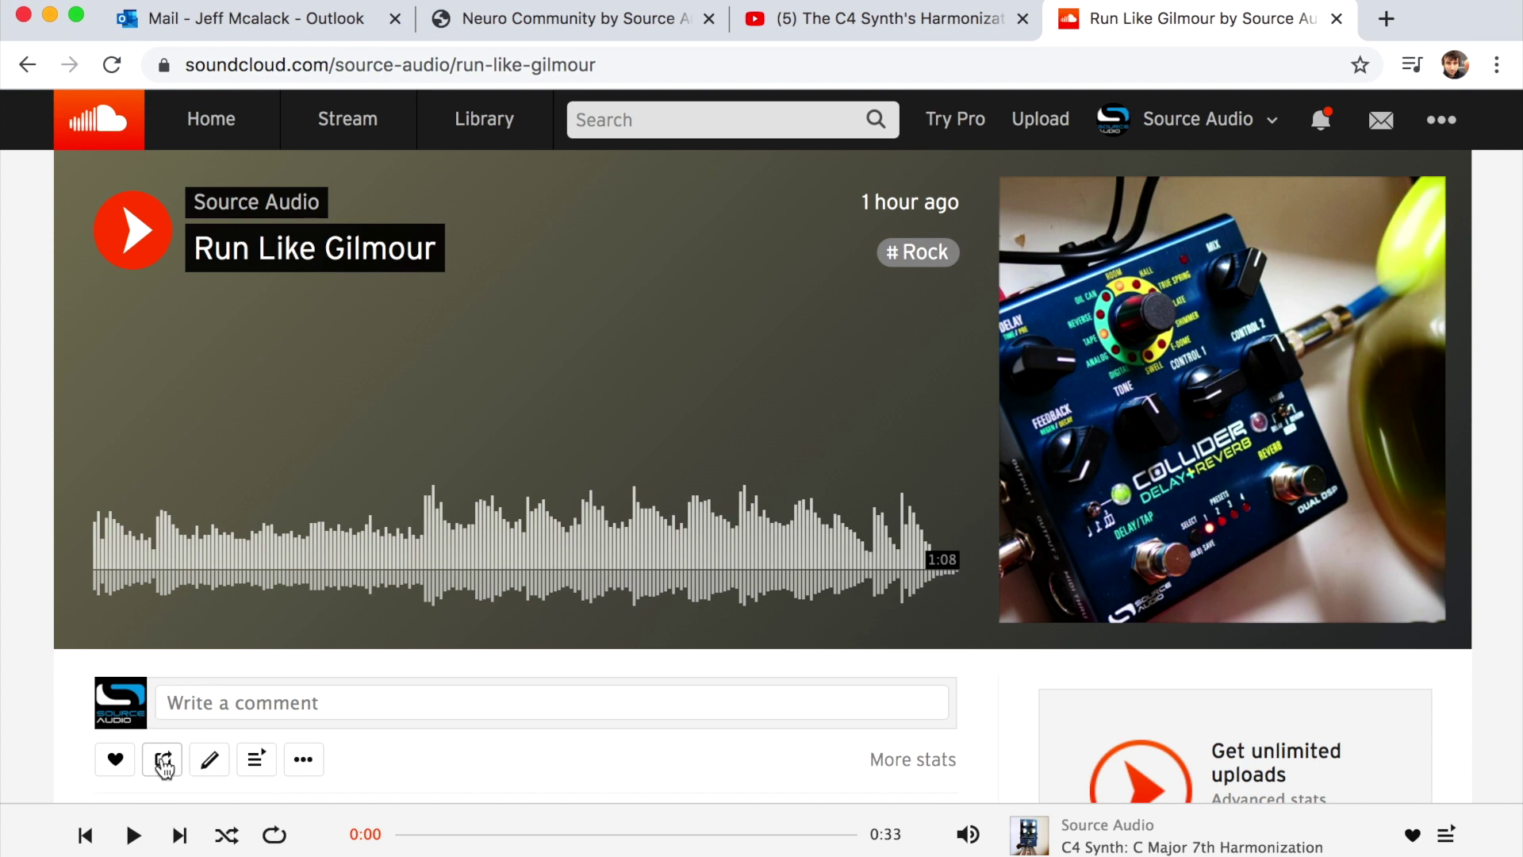
left_click(163, 763)
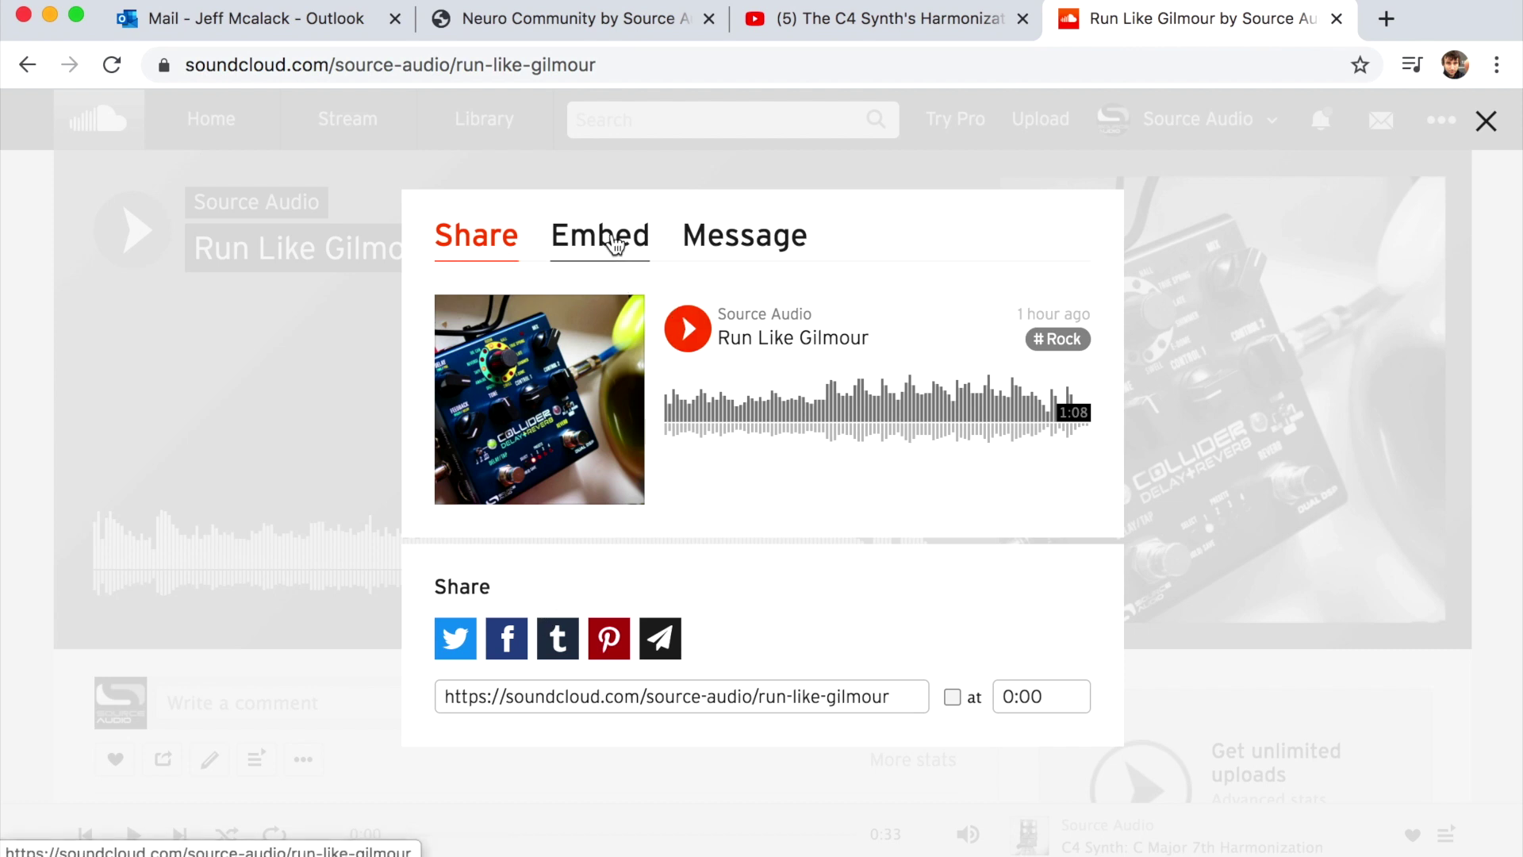
left_click(616, 246)
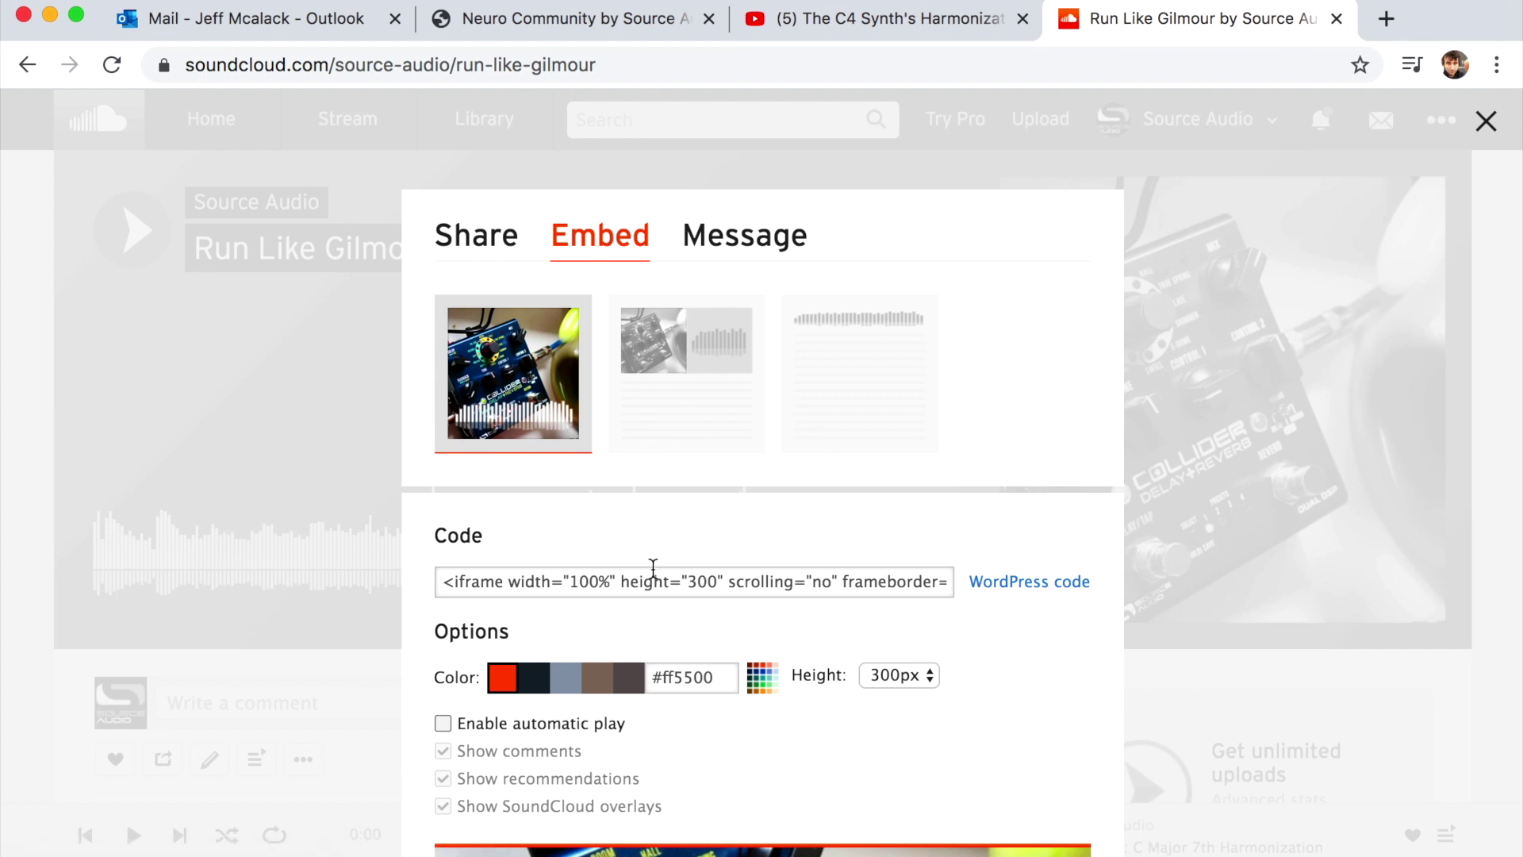
left_click(772, 585)
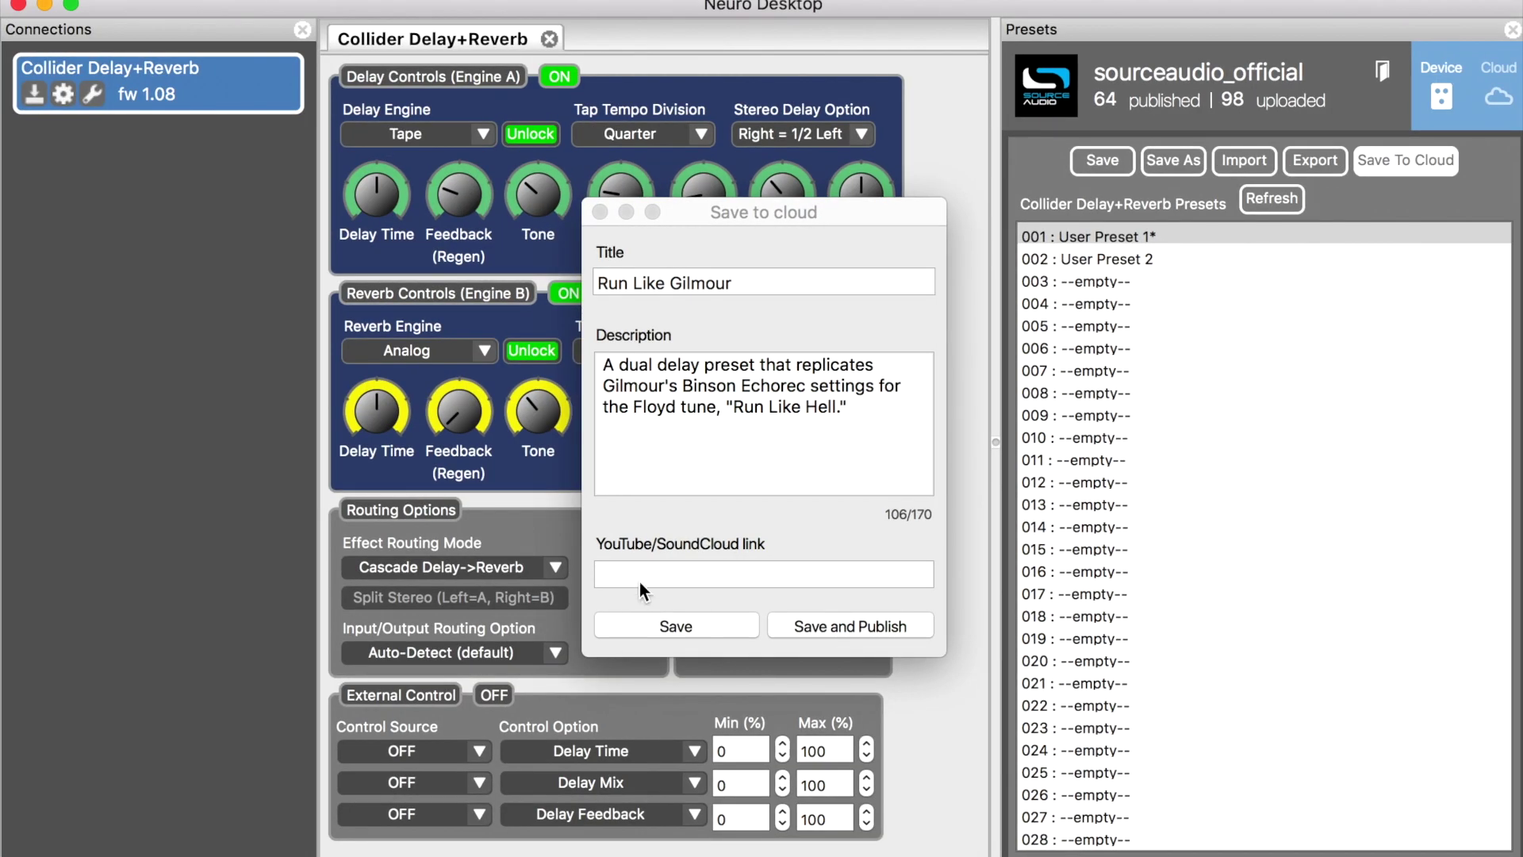
left_click(639, 575)
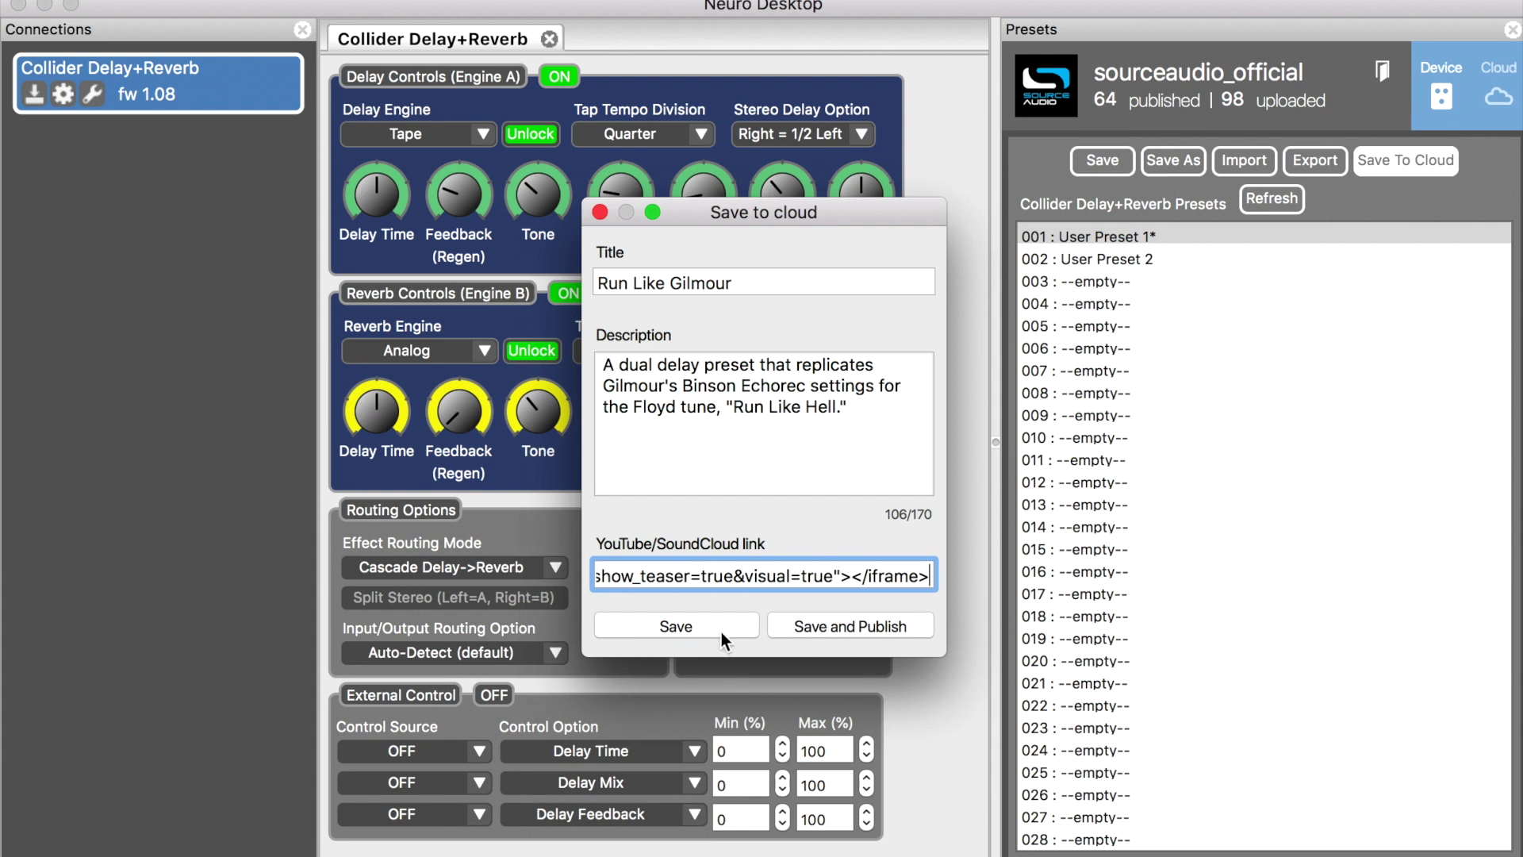
- Save and publish the Run Like Gilmour preset, then return to the presets feed page
left_click(865, 627)
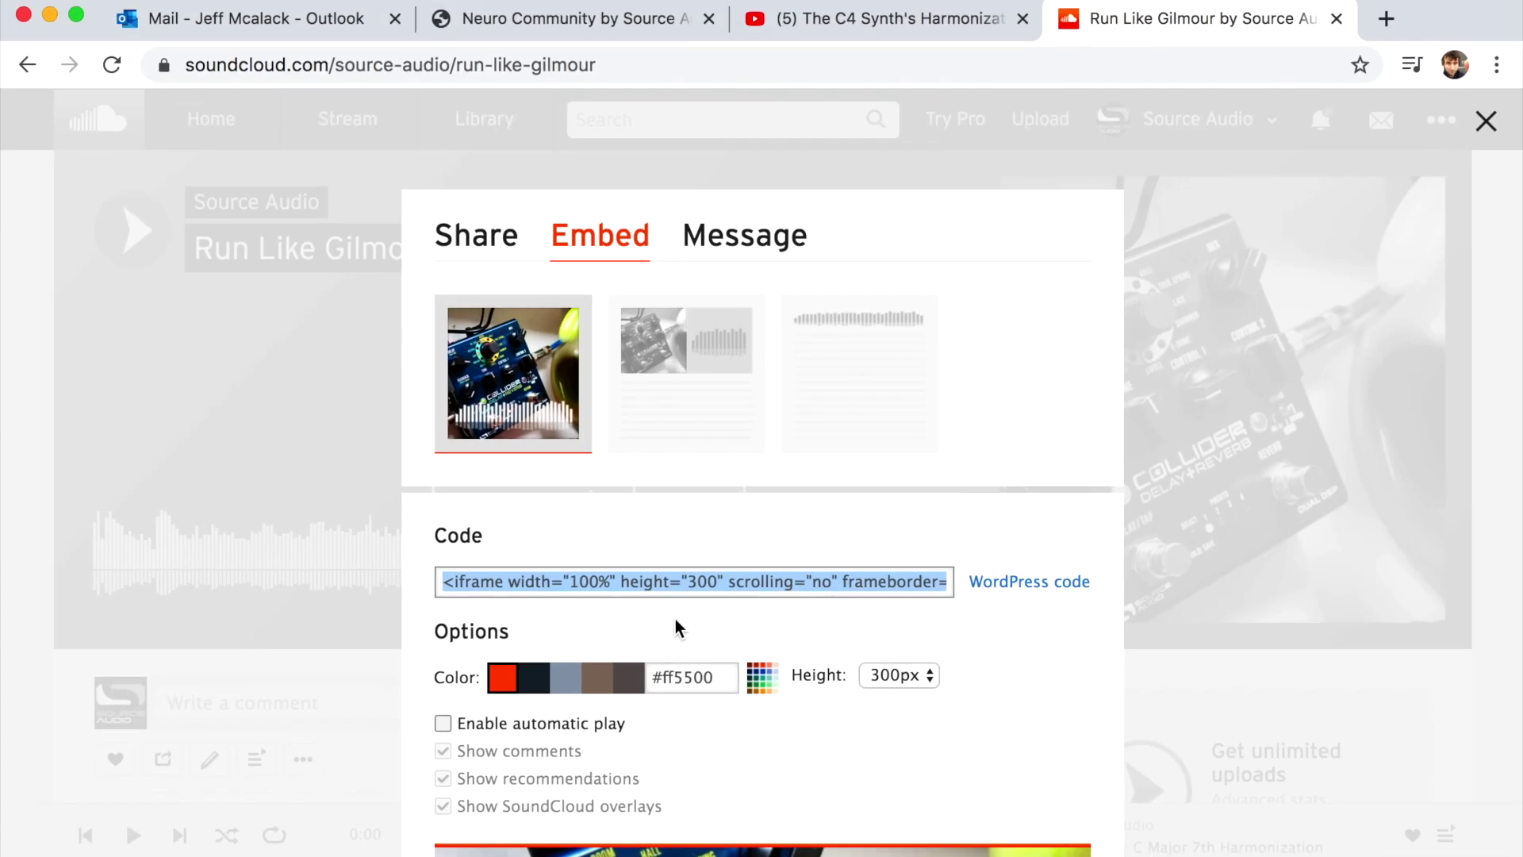
left_click(527, 17)
- Scroll down to the Neuro Presets Feed showing Run Like Gilmour at the top
scroll(574, 588, "down", 10)
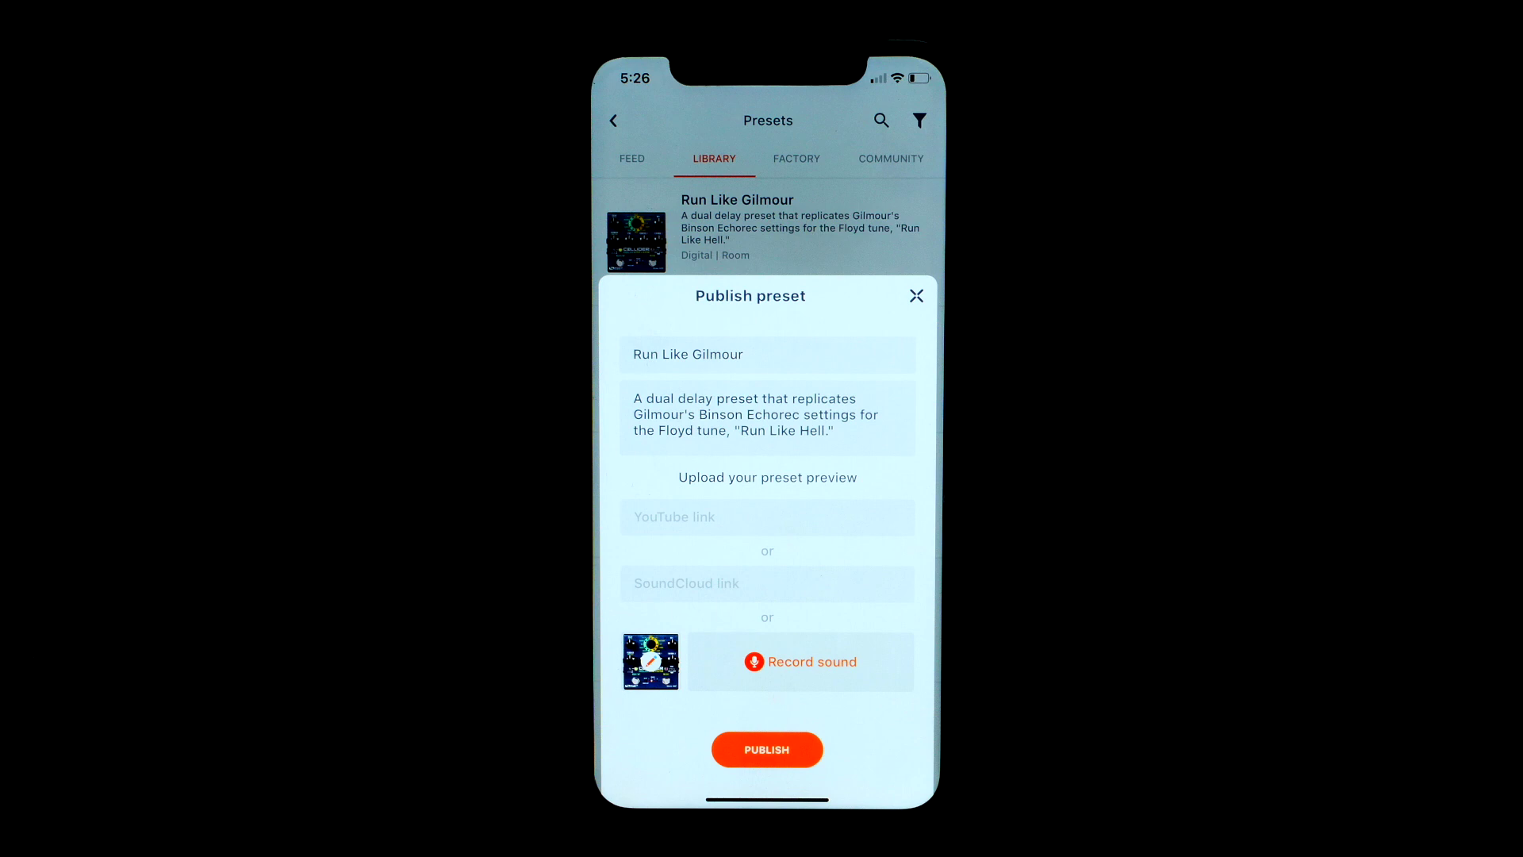
- Check the YouTube and SoundCloud link fields on the publish form, then return to the phone's home screen
left_click(793, 517)
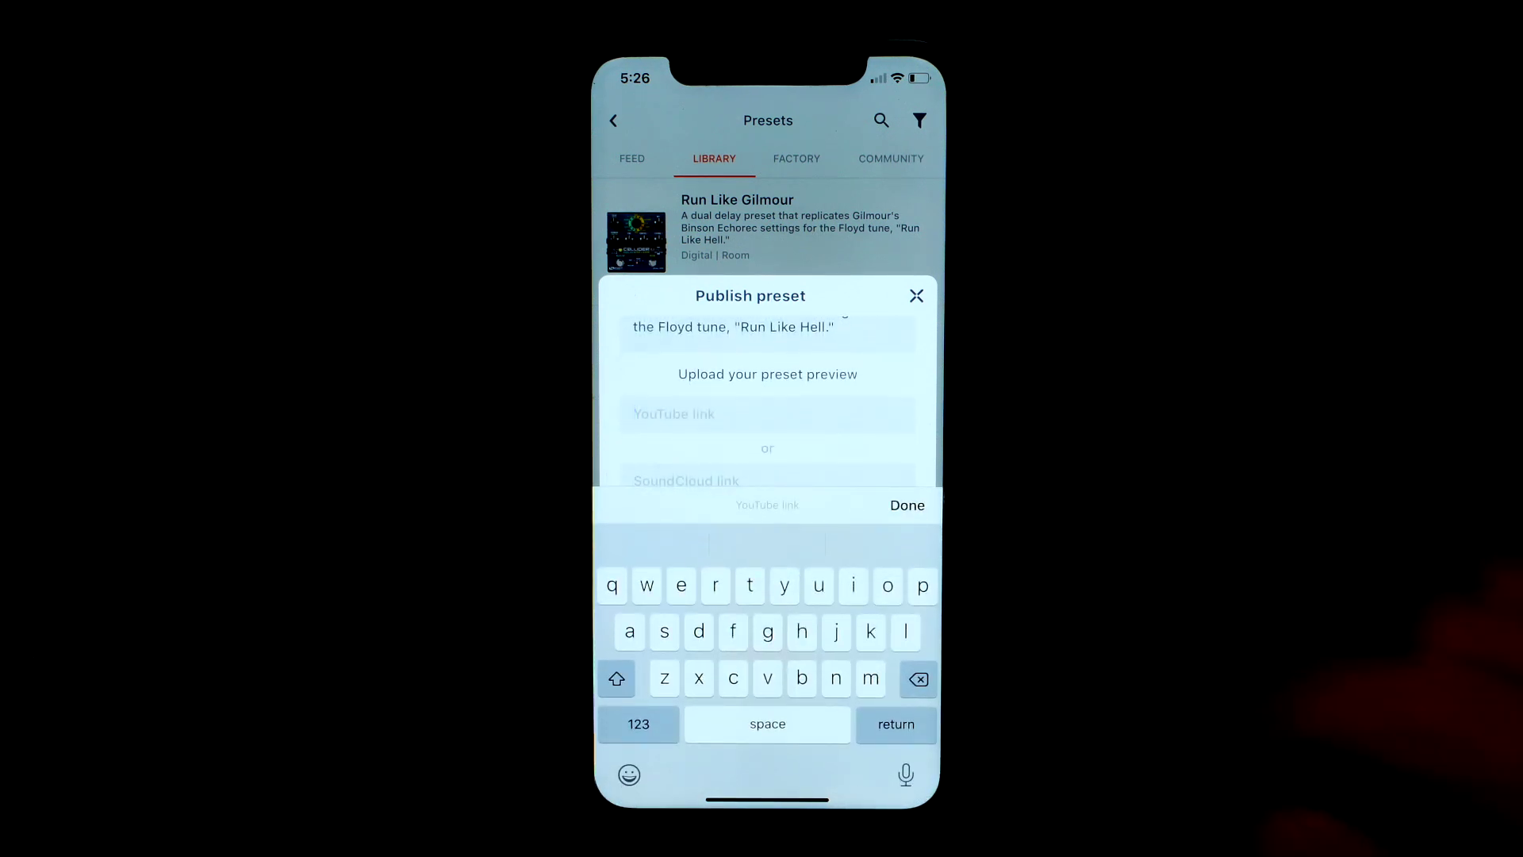
left_click(908, 506)
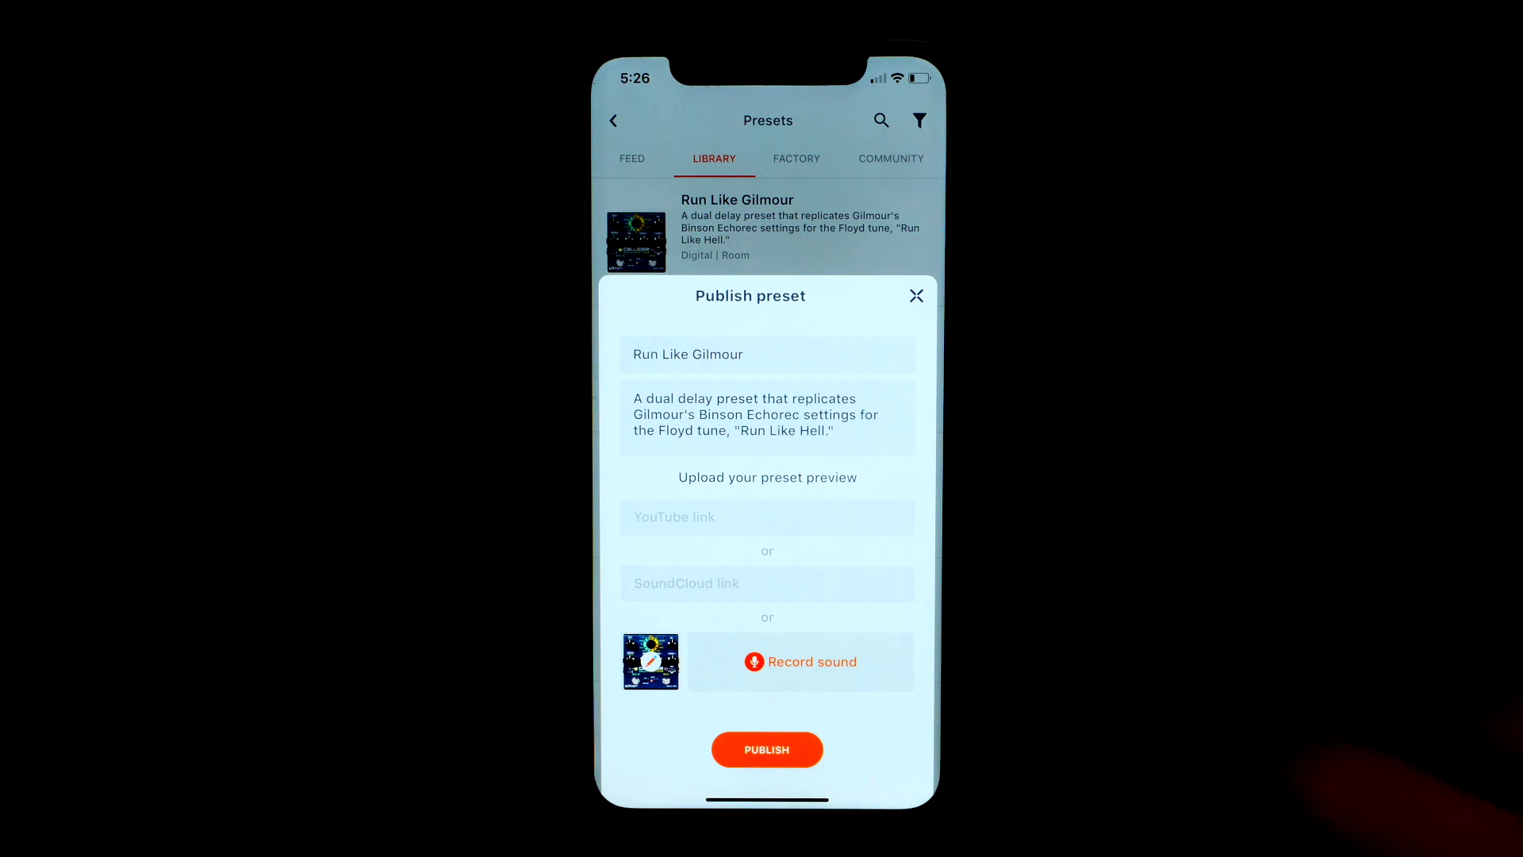
left_click(833, 585)
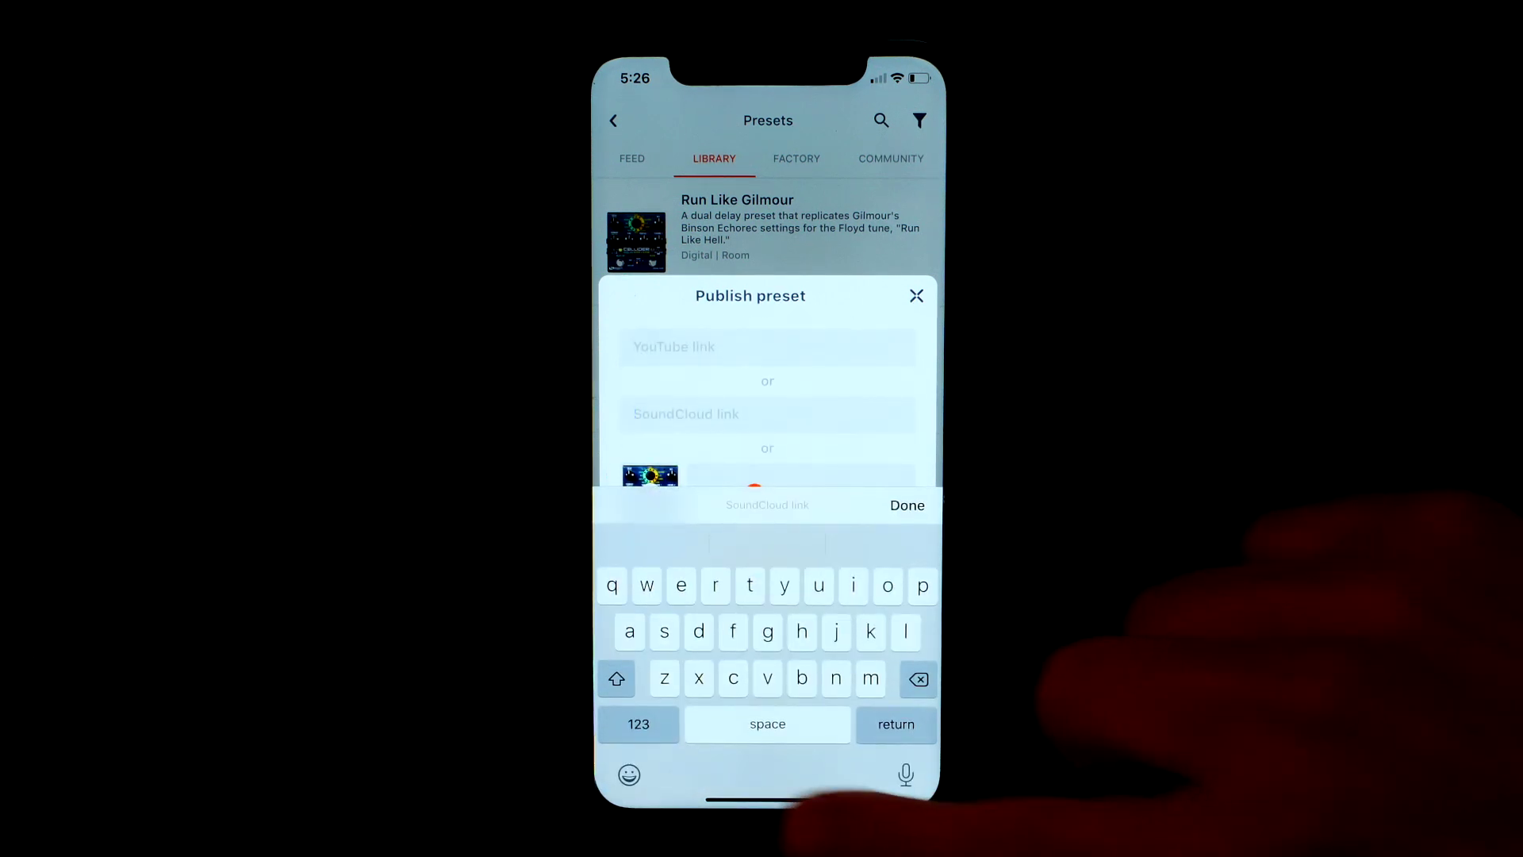
left_click_drag(768, 797, 767, 476)
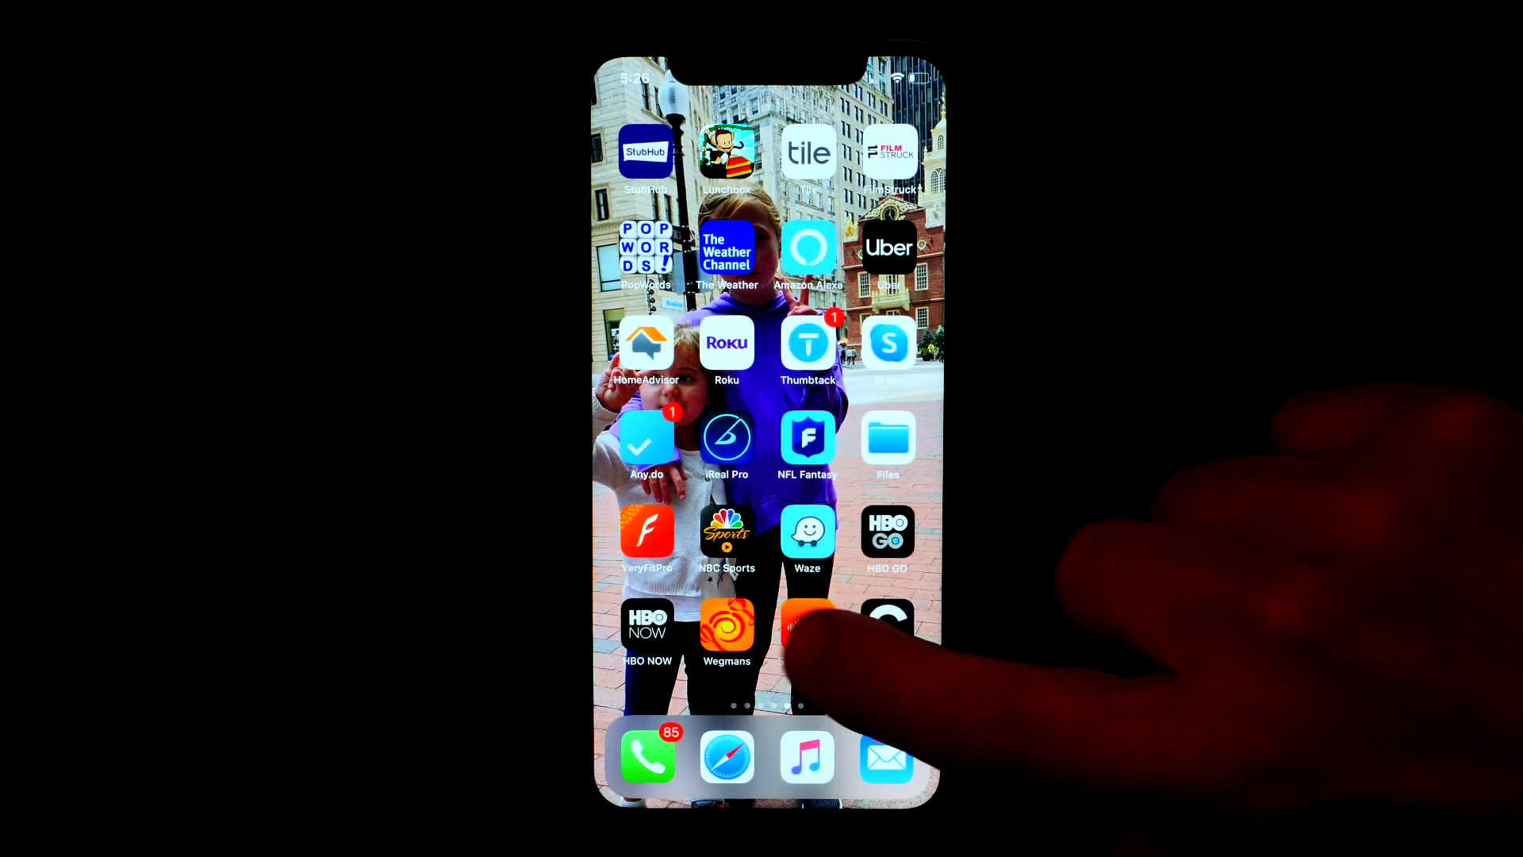
- Copy the Run Like Gilmour track link from SoundCloud's Library listening history, then go back home
left_click(825, 627)
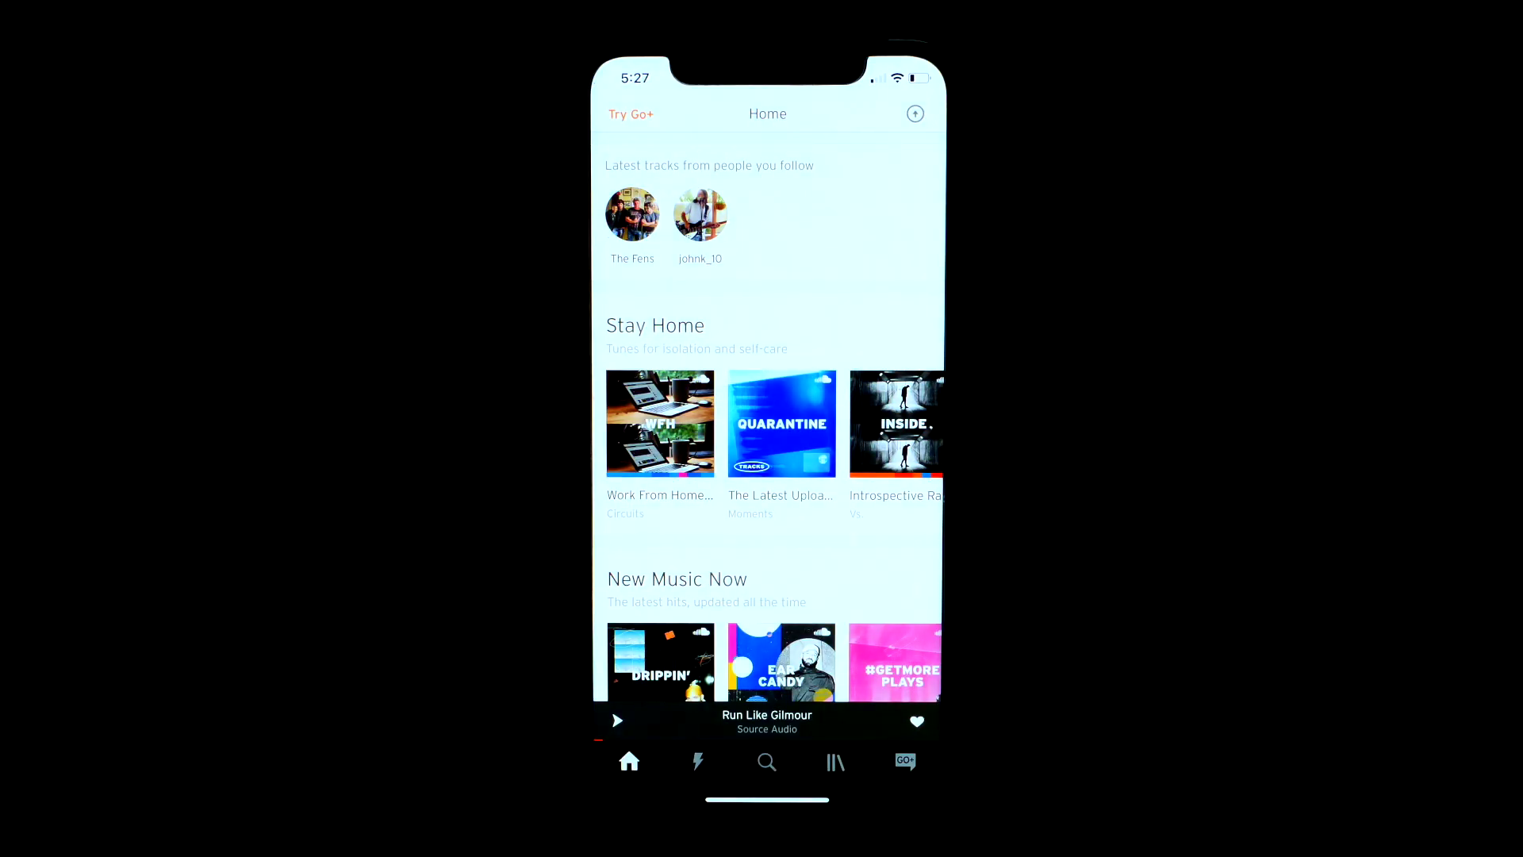
left_click(835, 762)
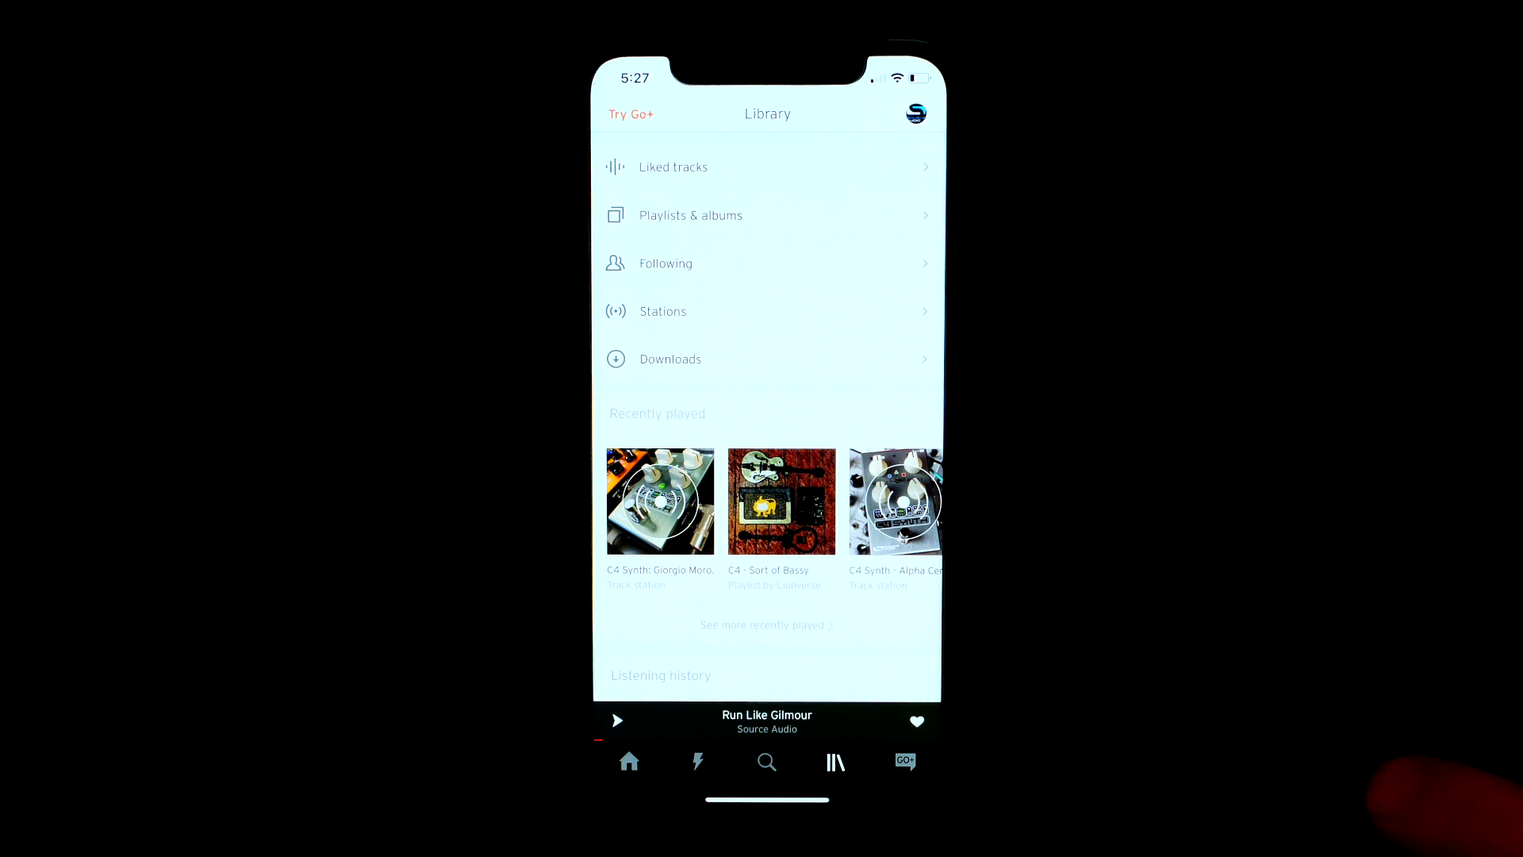
left_click_drag(881, 646, 912, 302)
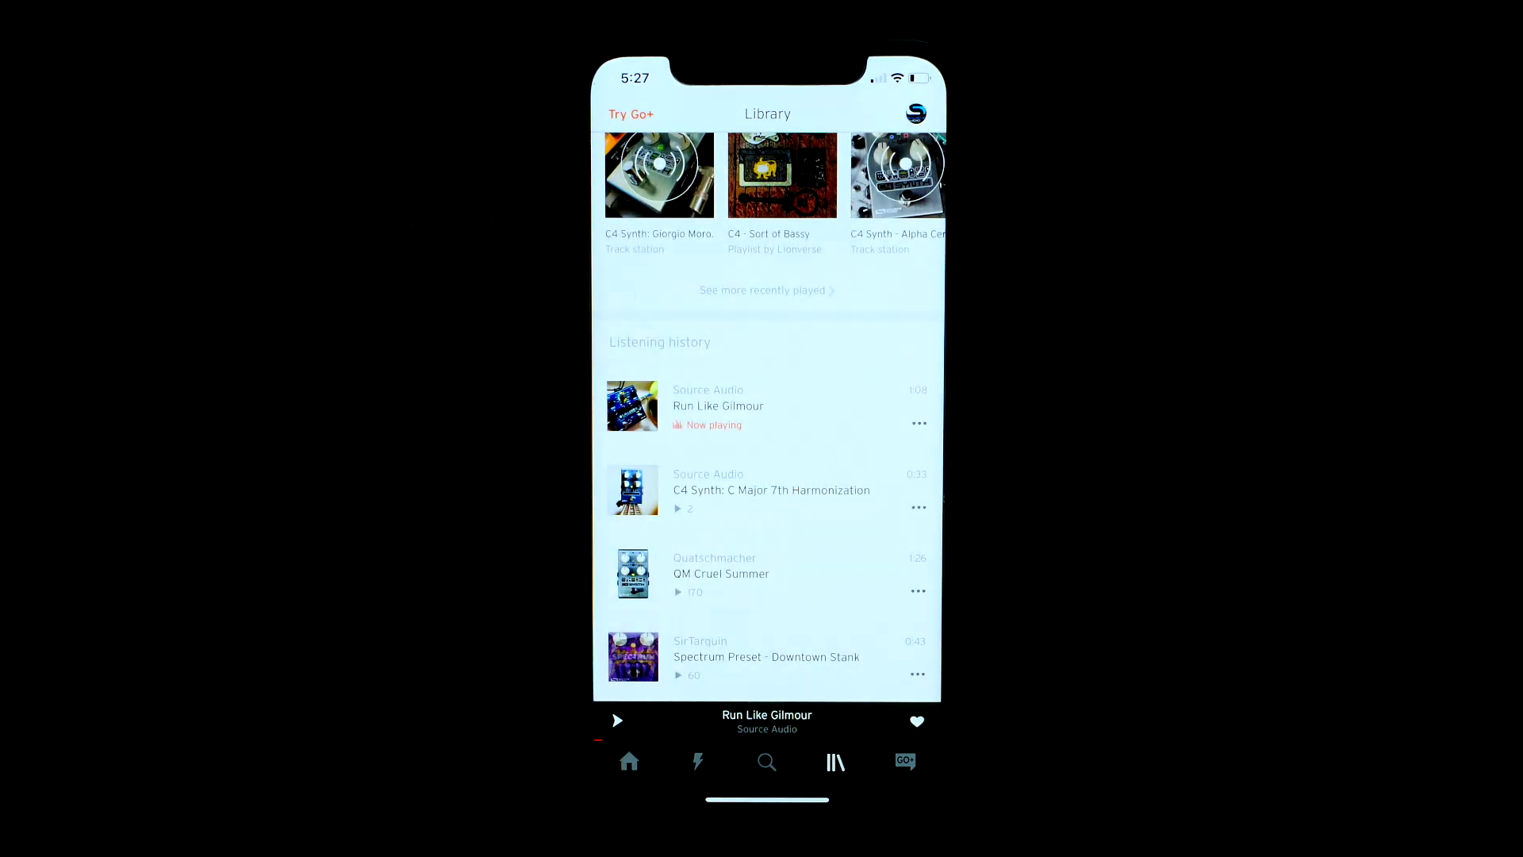
left_click(919, 423)
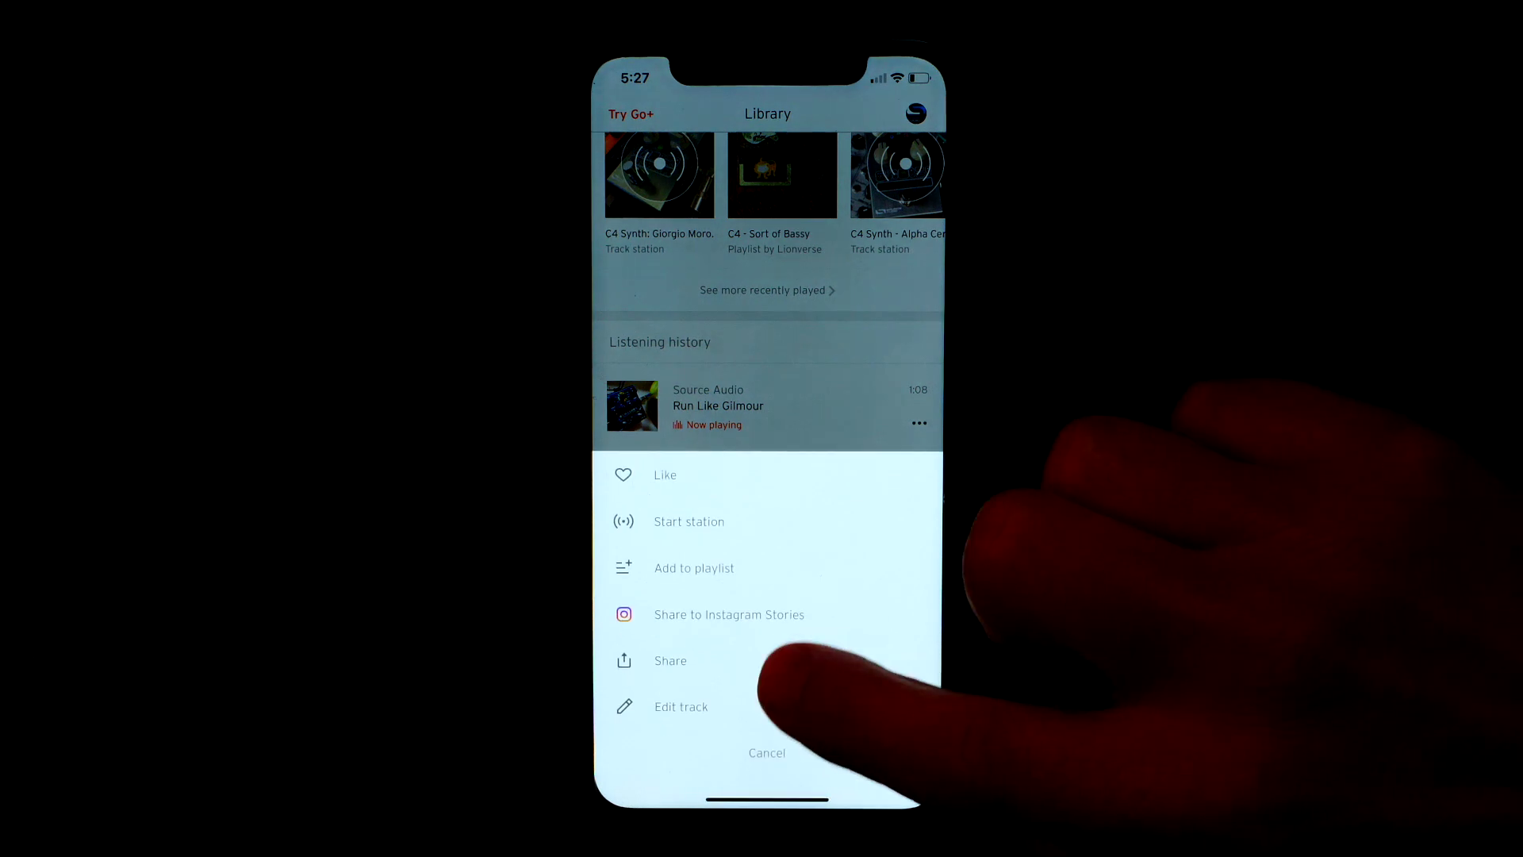
left_click(793, 662)
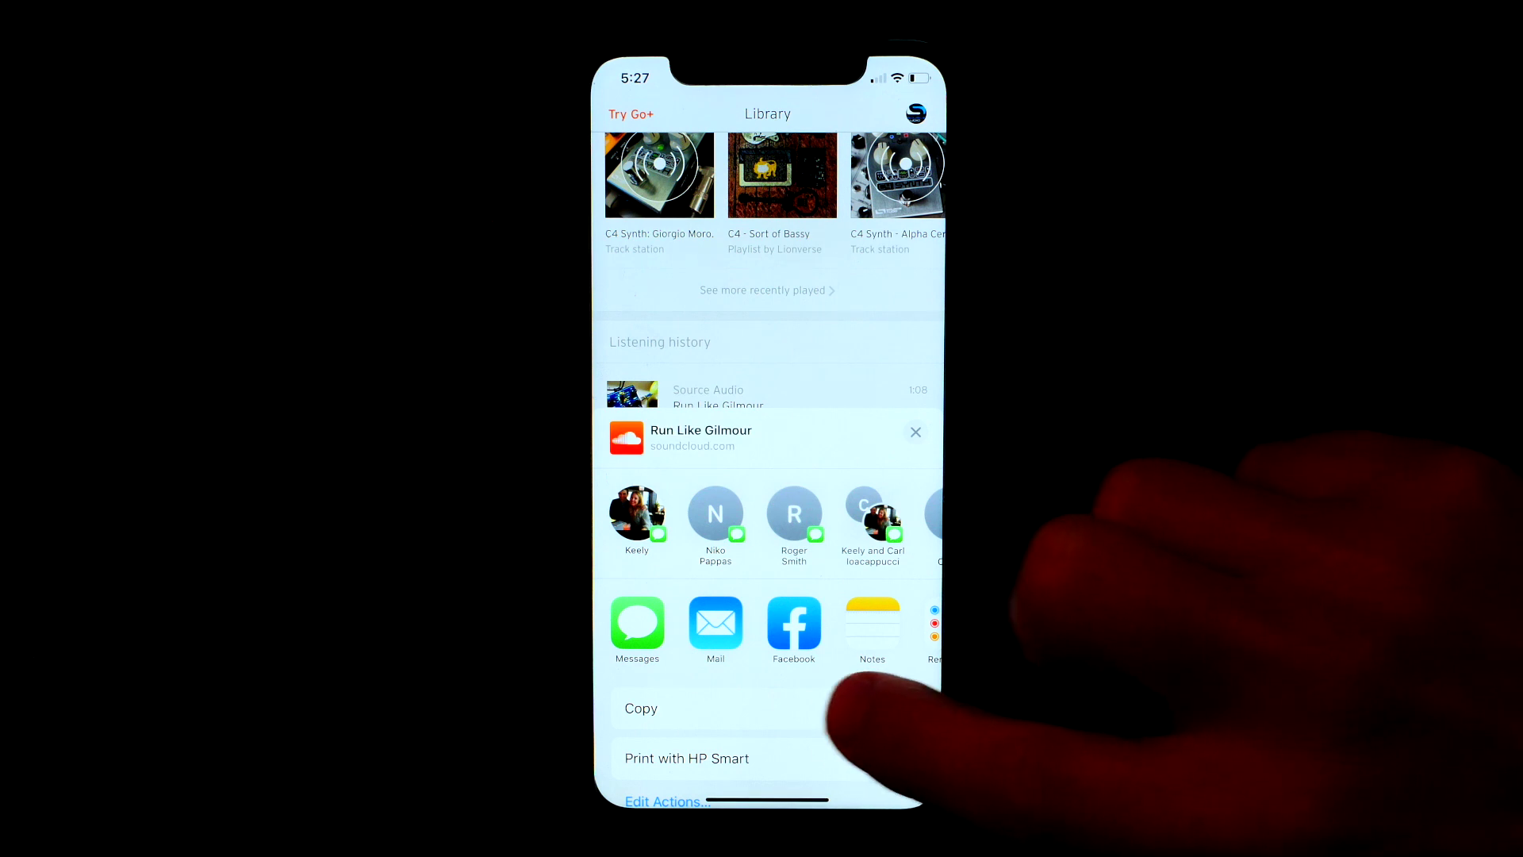
left_click(849, 715)
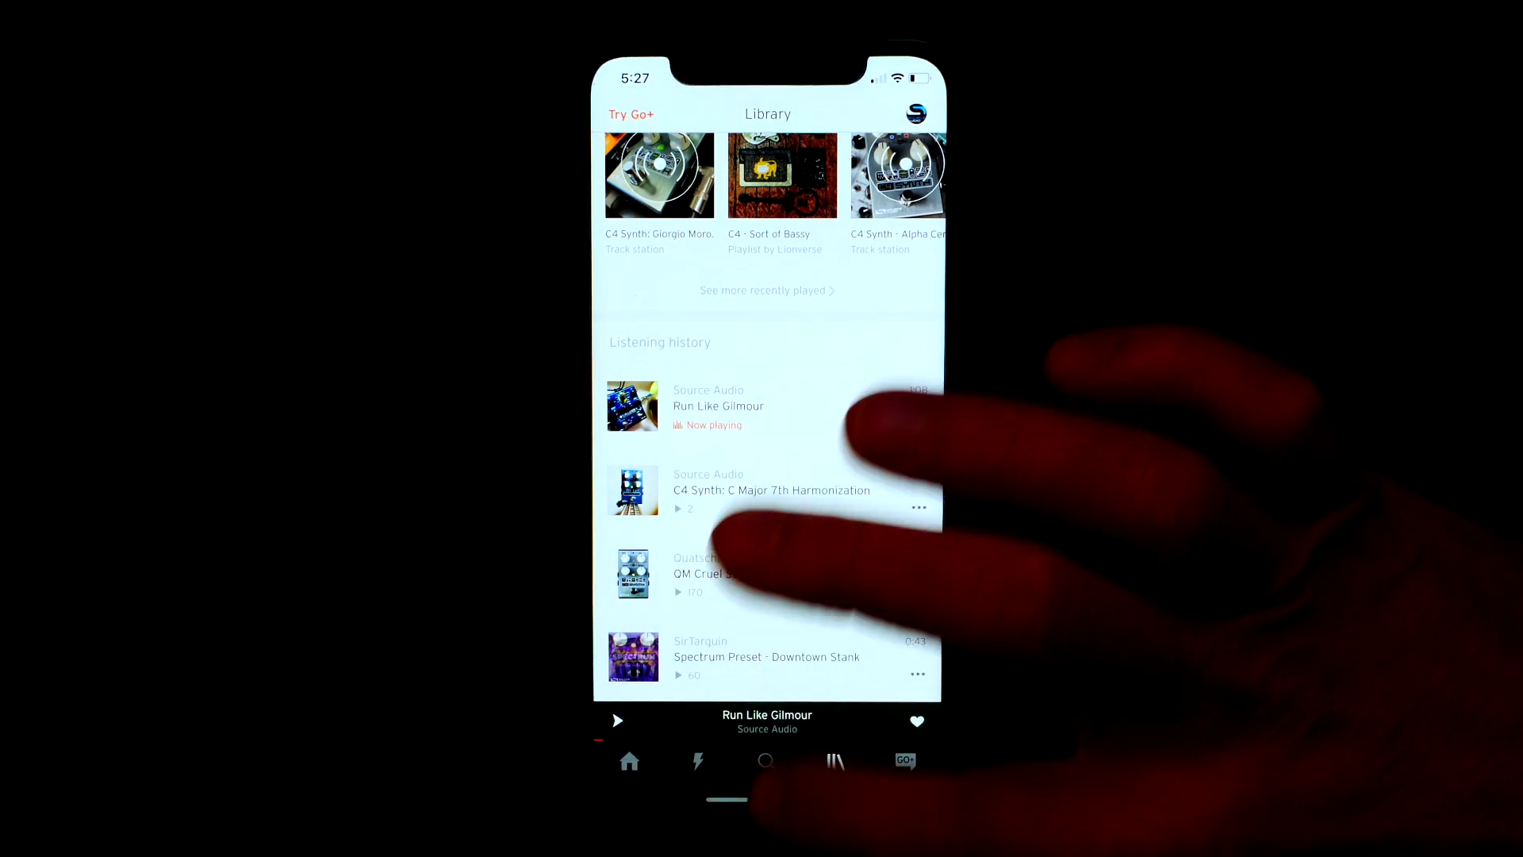
left_click_drag(767, 797, 767, 476)
left_click_drag(873, 444, 674, 444)
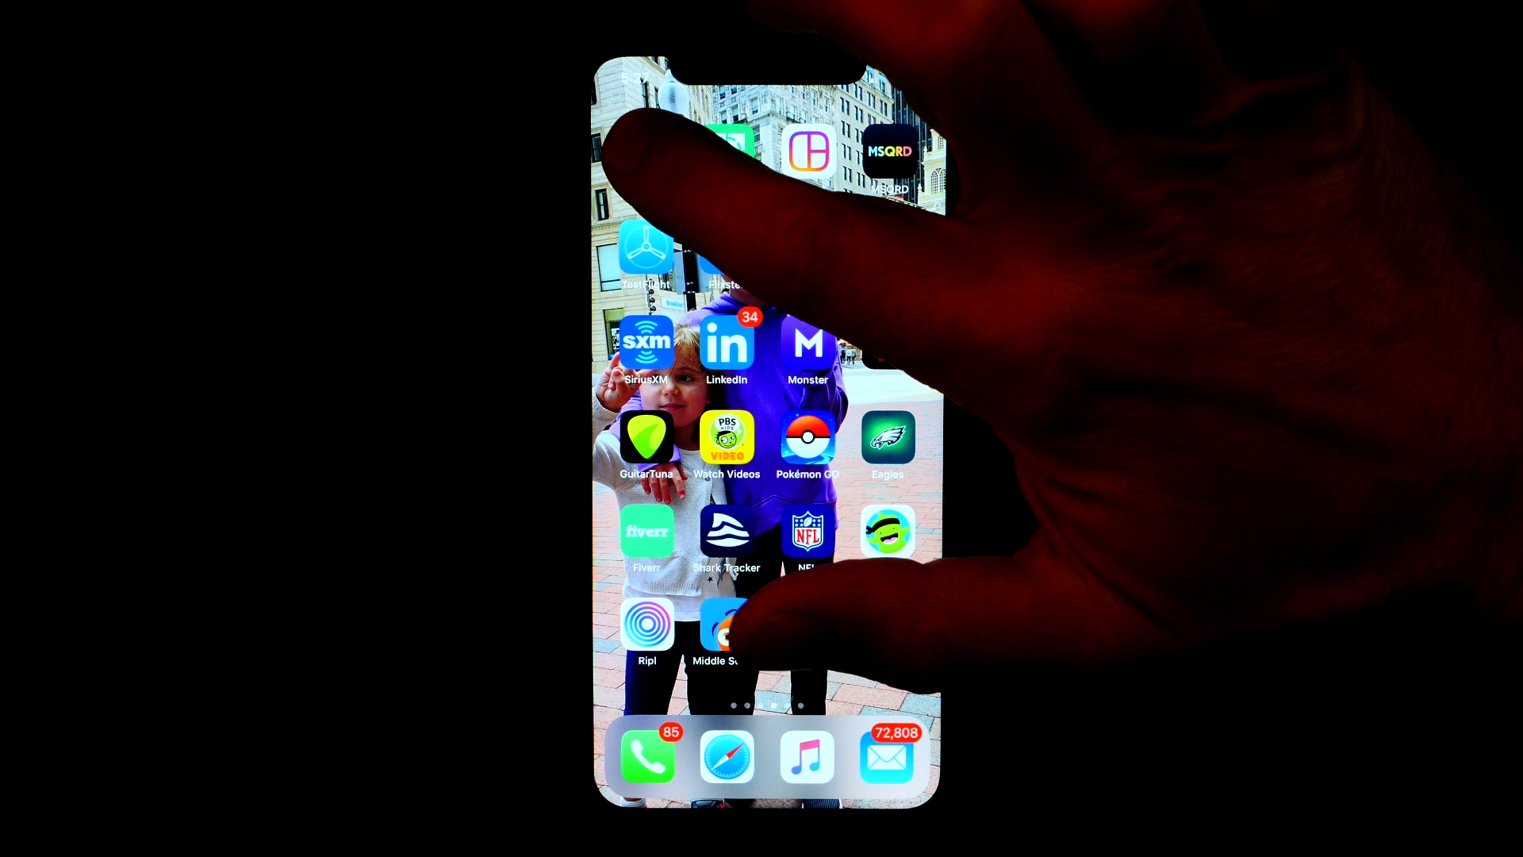
- Paste the copied SoundCloud link into the Run Like Gilmour form, then clear it again
left_click(728, 150)
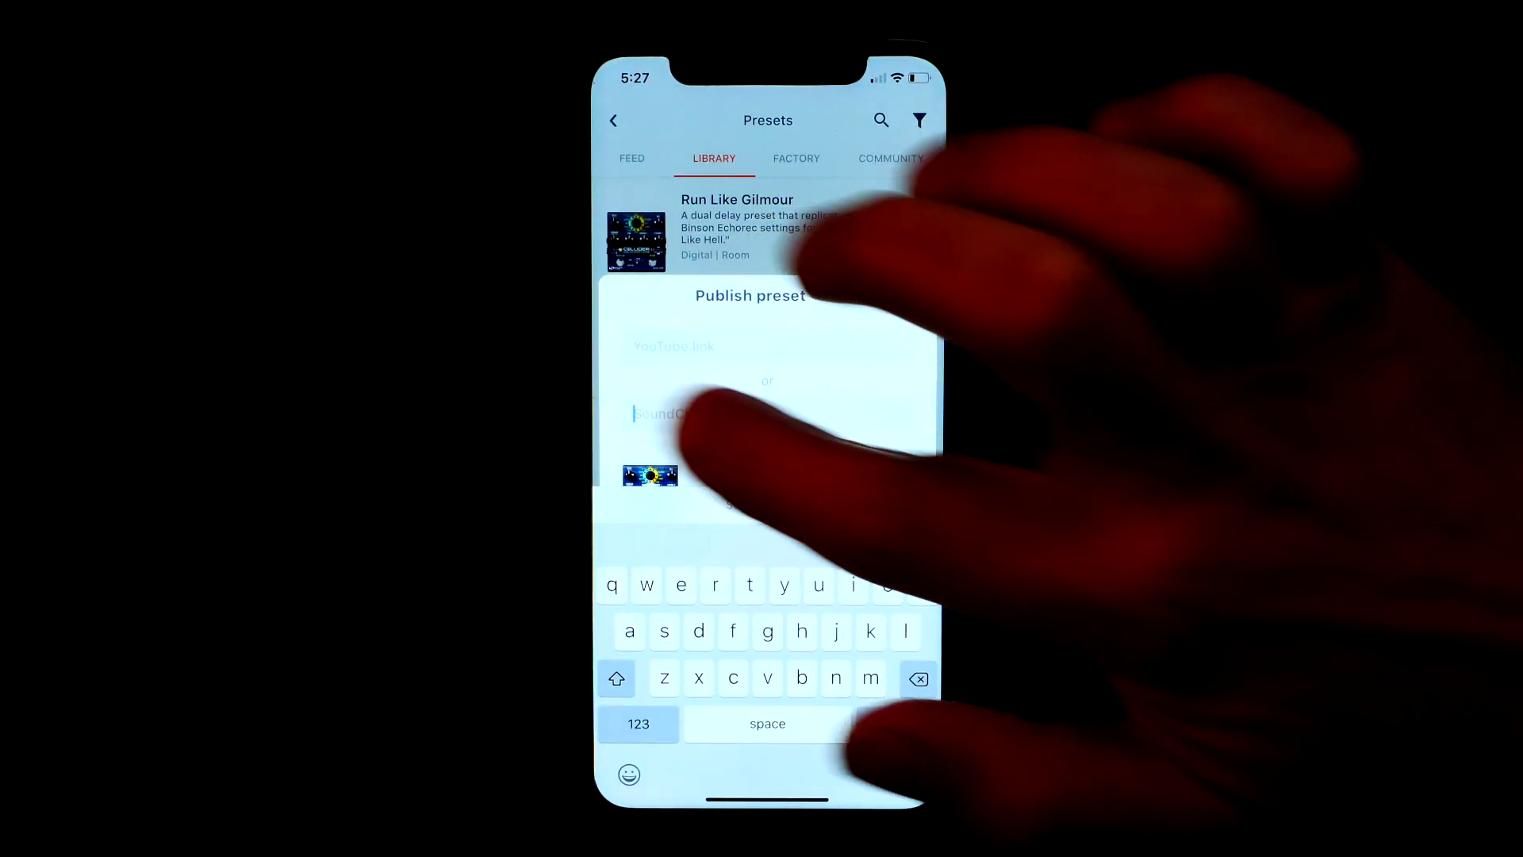
left_click(683, 414)
left_click(635, 371)
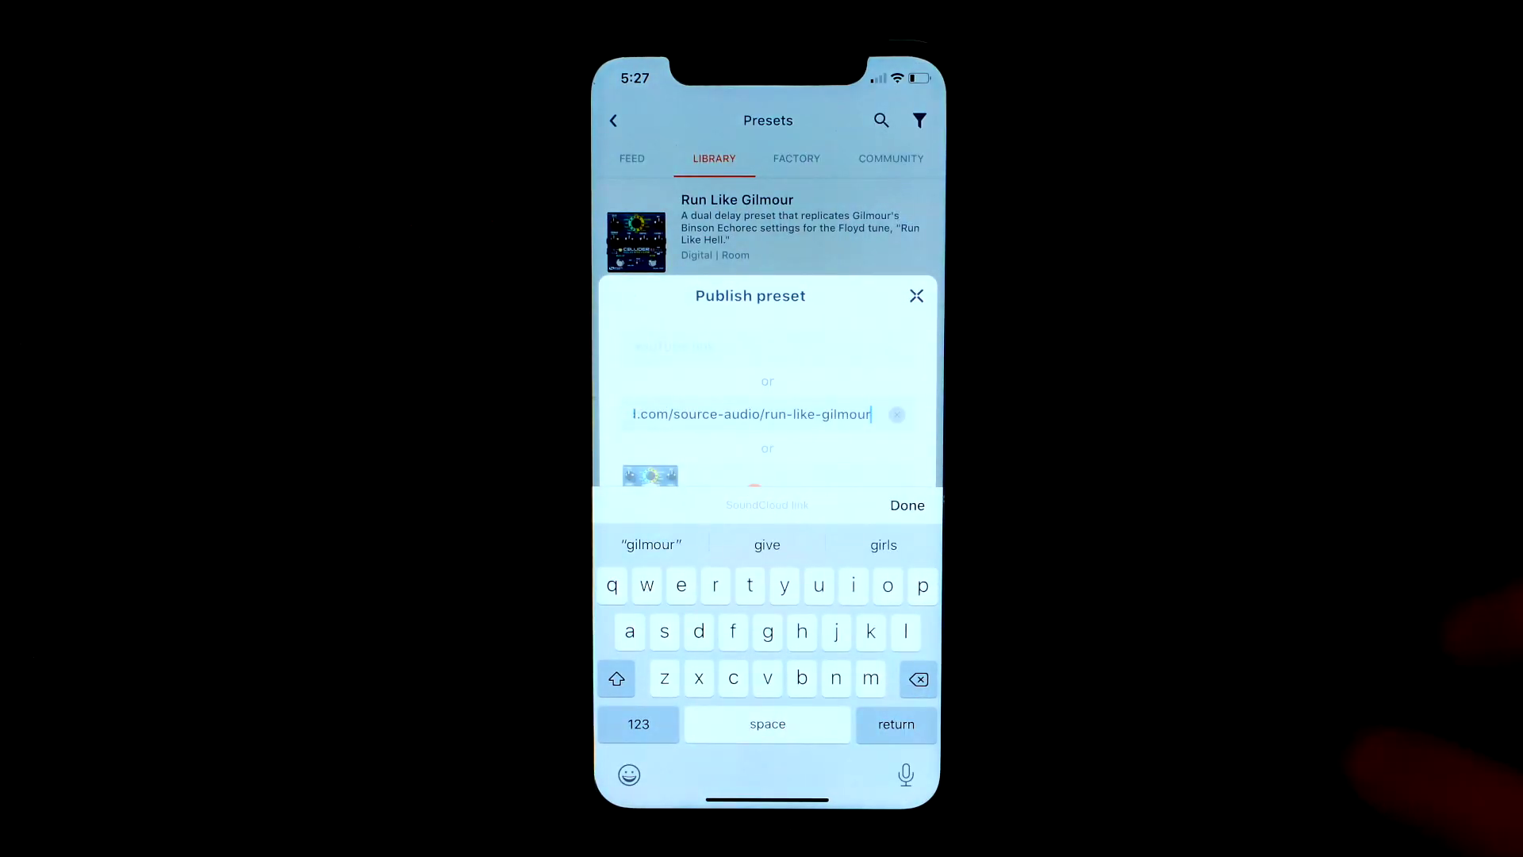
left_click(905, 503)
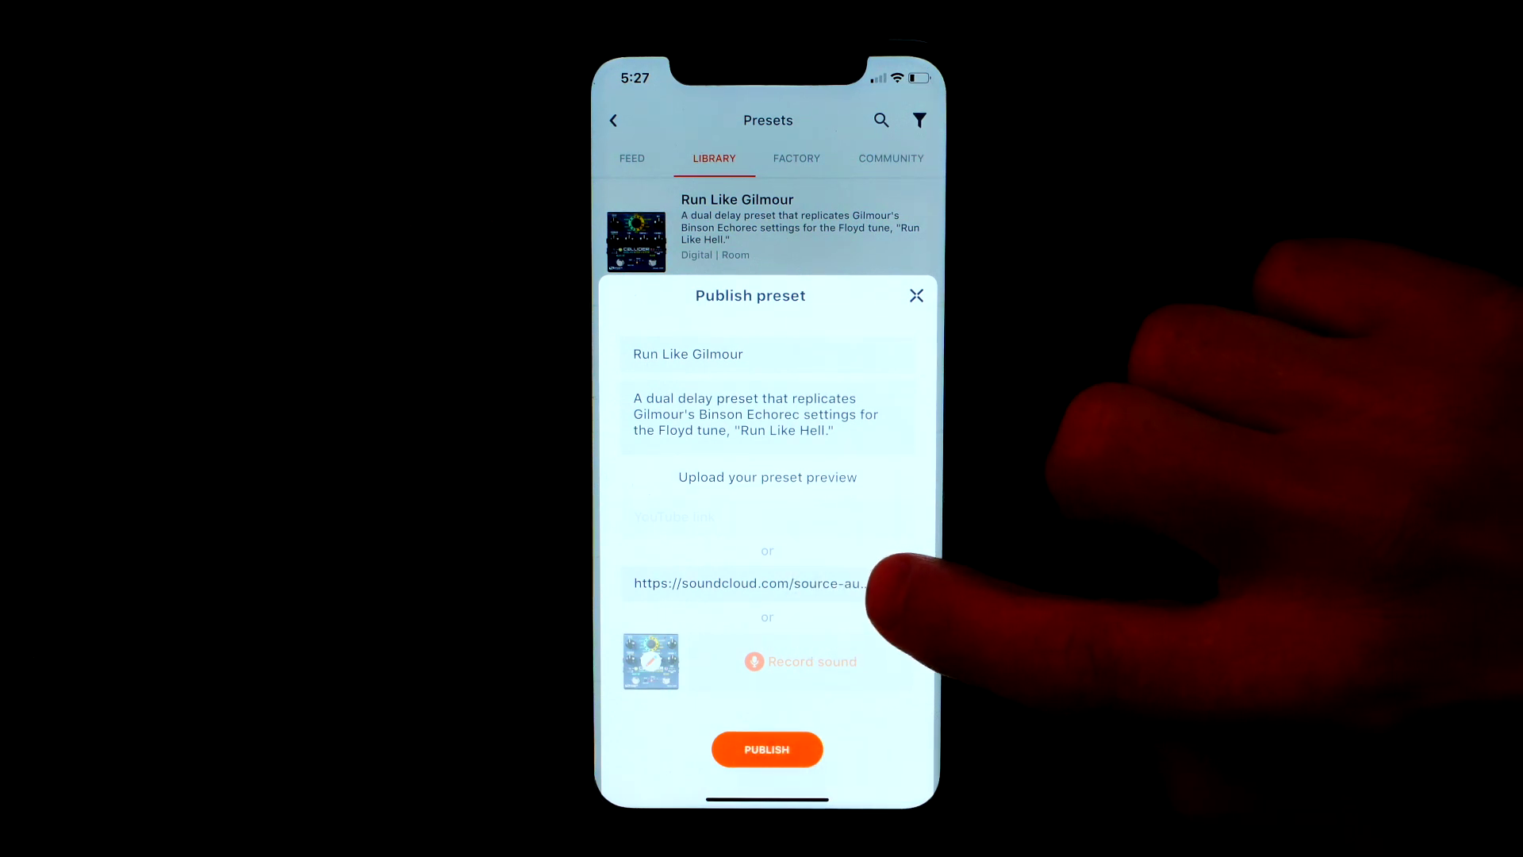
left_click(896, 584)
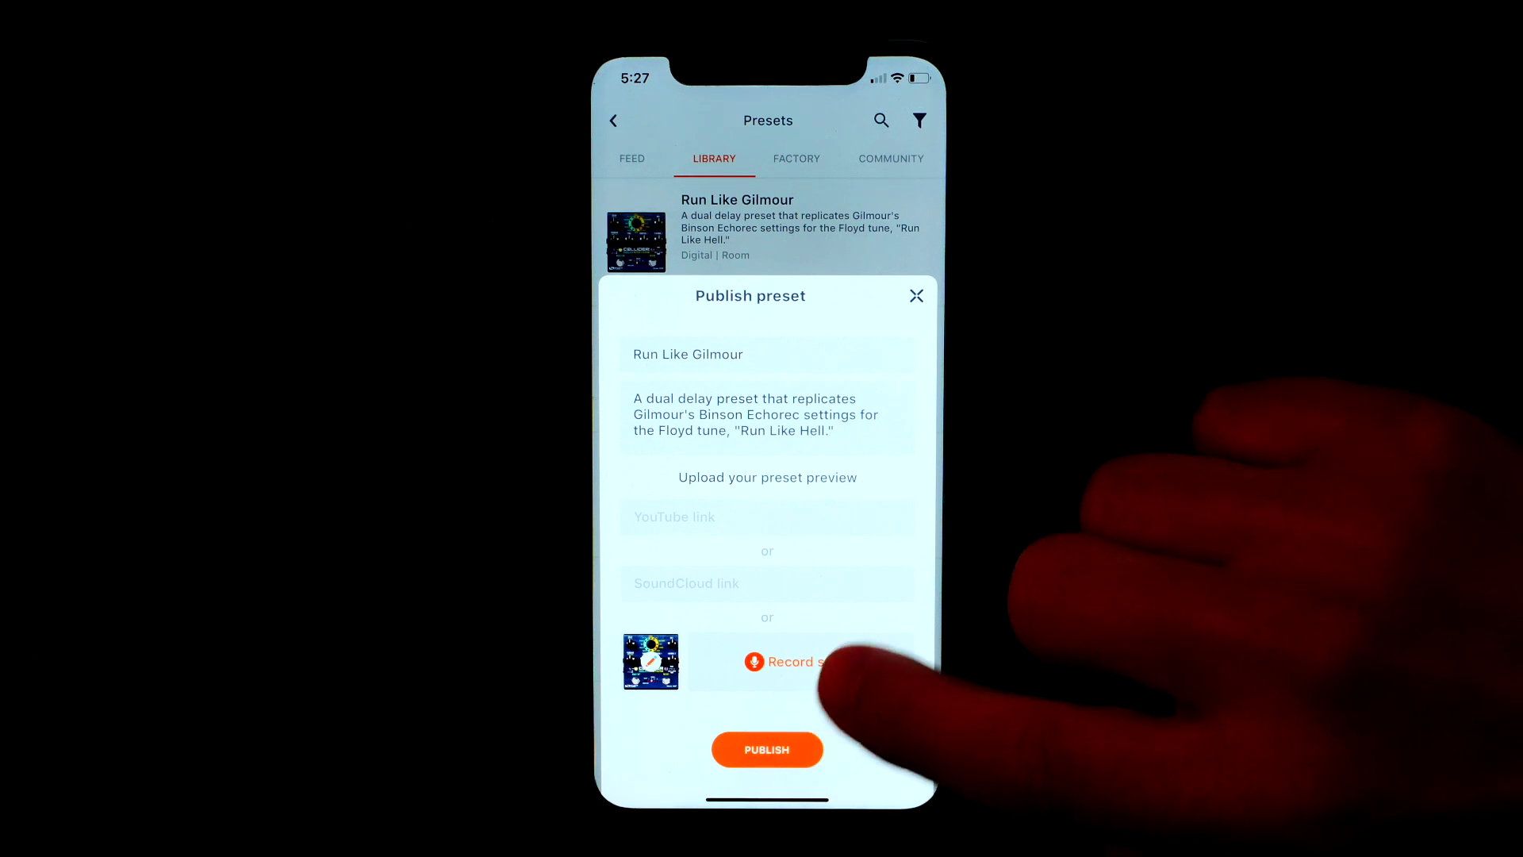
left_click(801, 662)
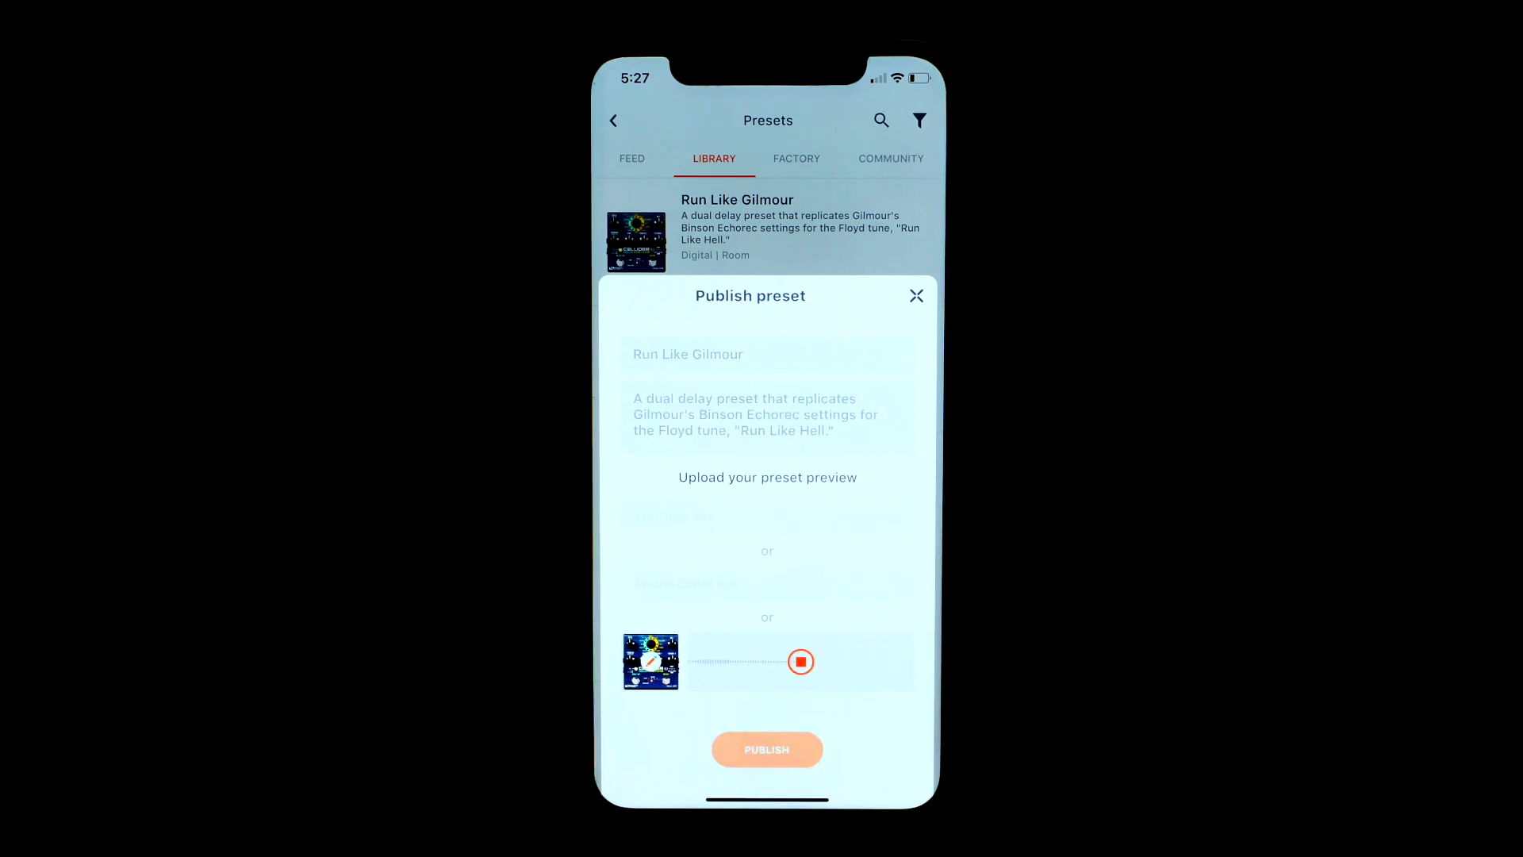
left_click(801, 662)
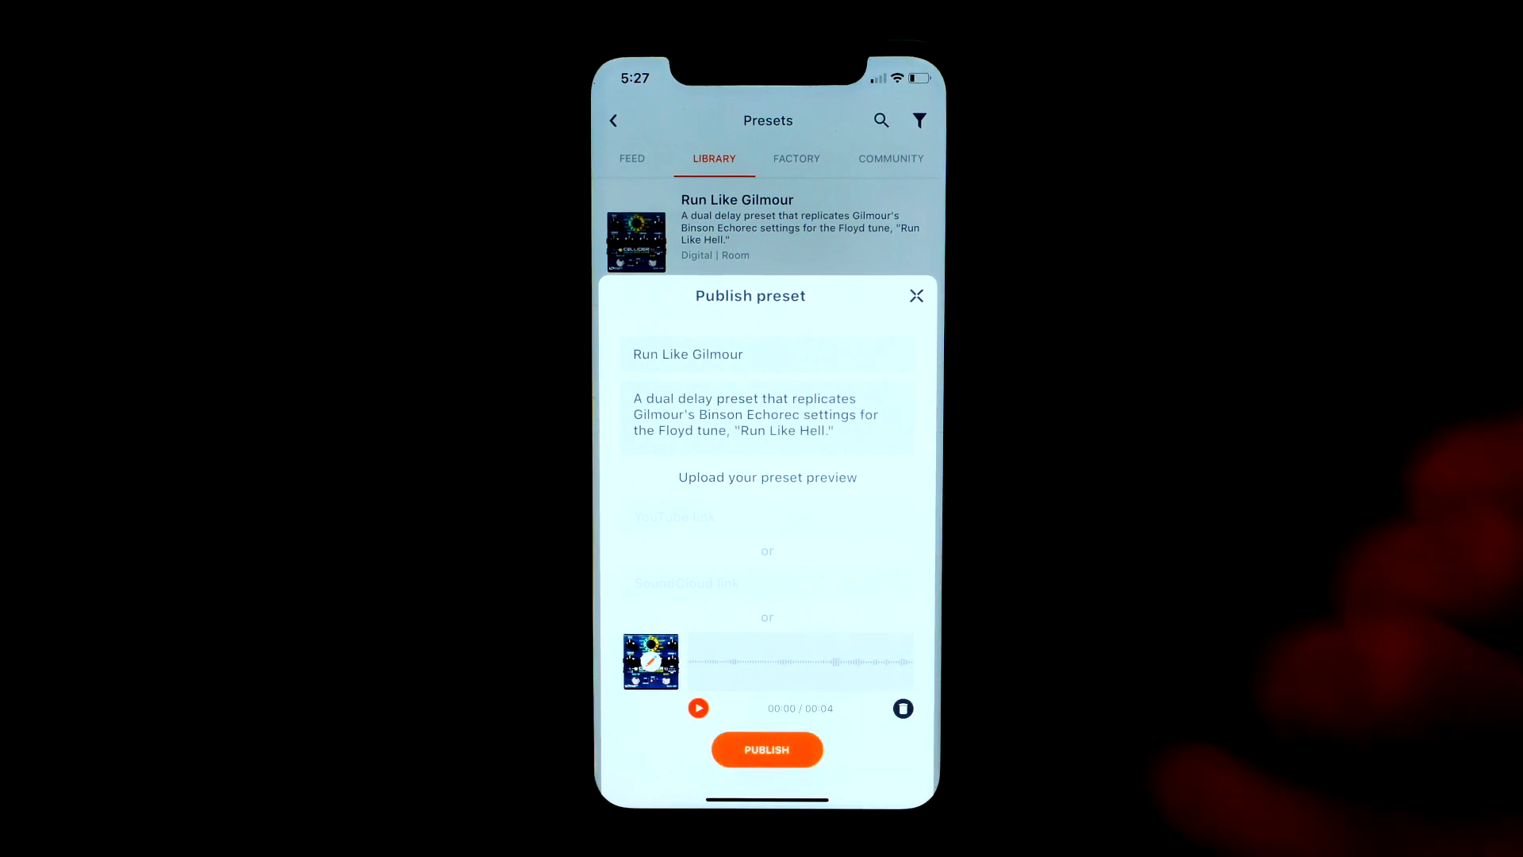
left_click(698, 707)
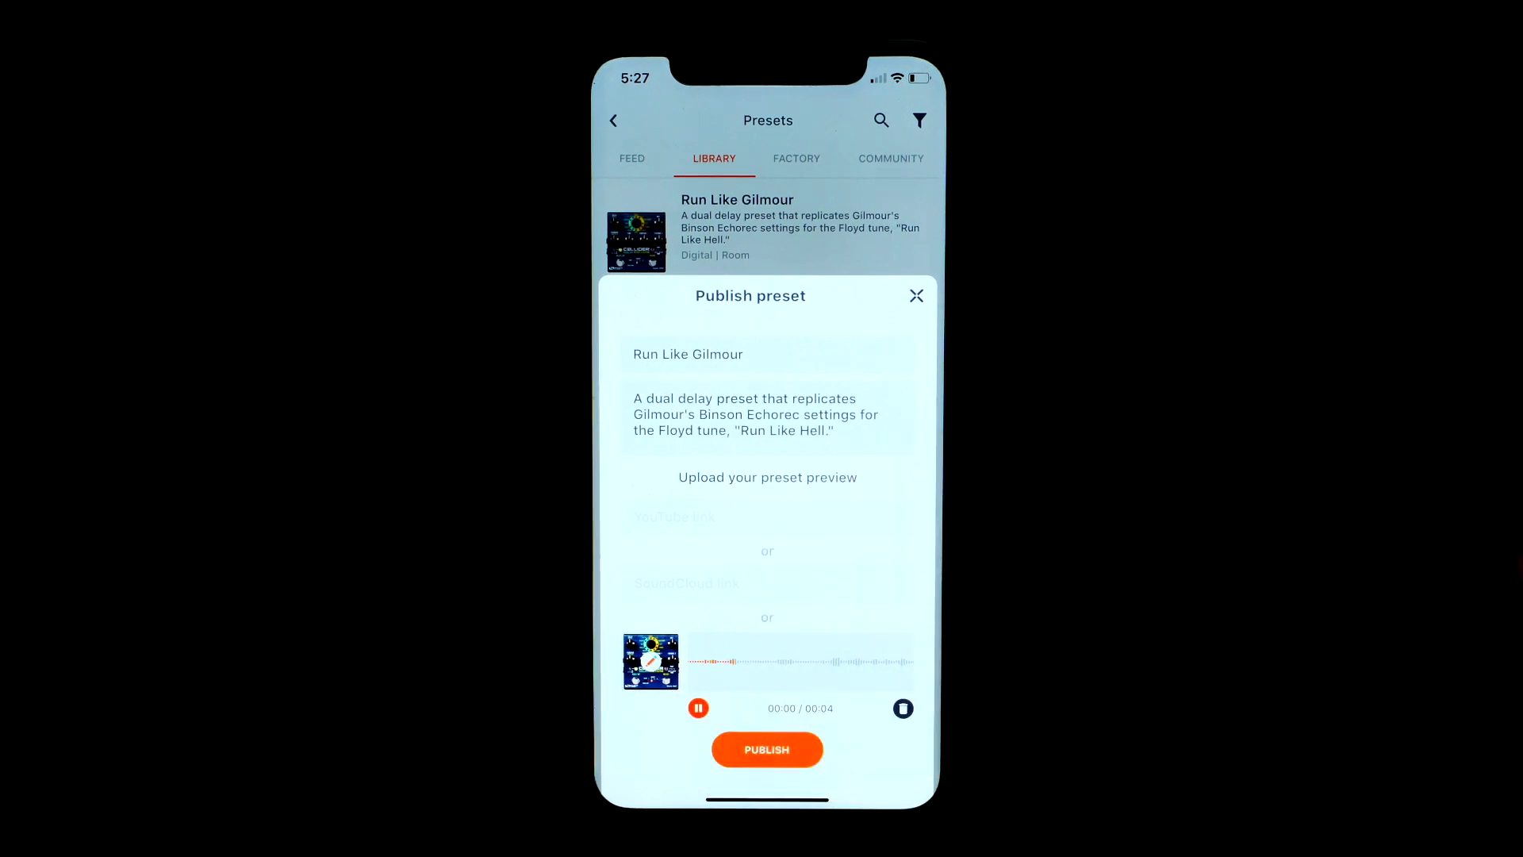
left_click(698, 708)
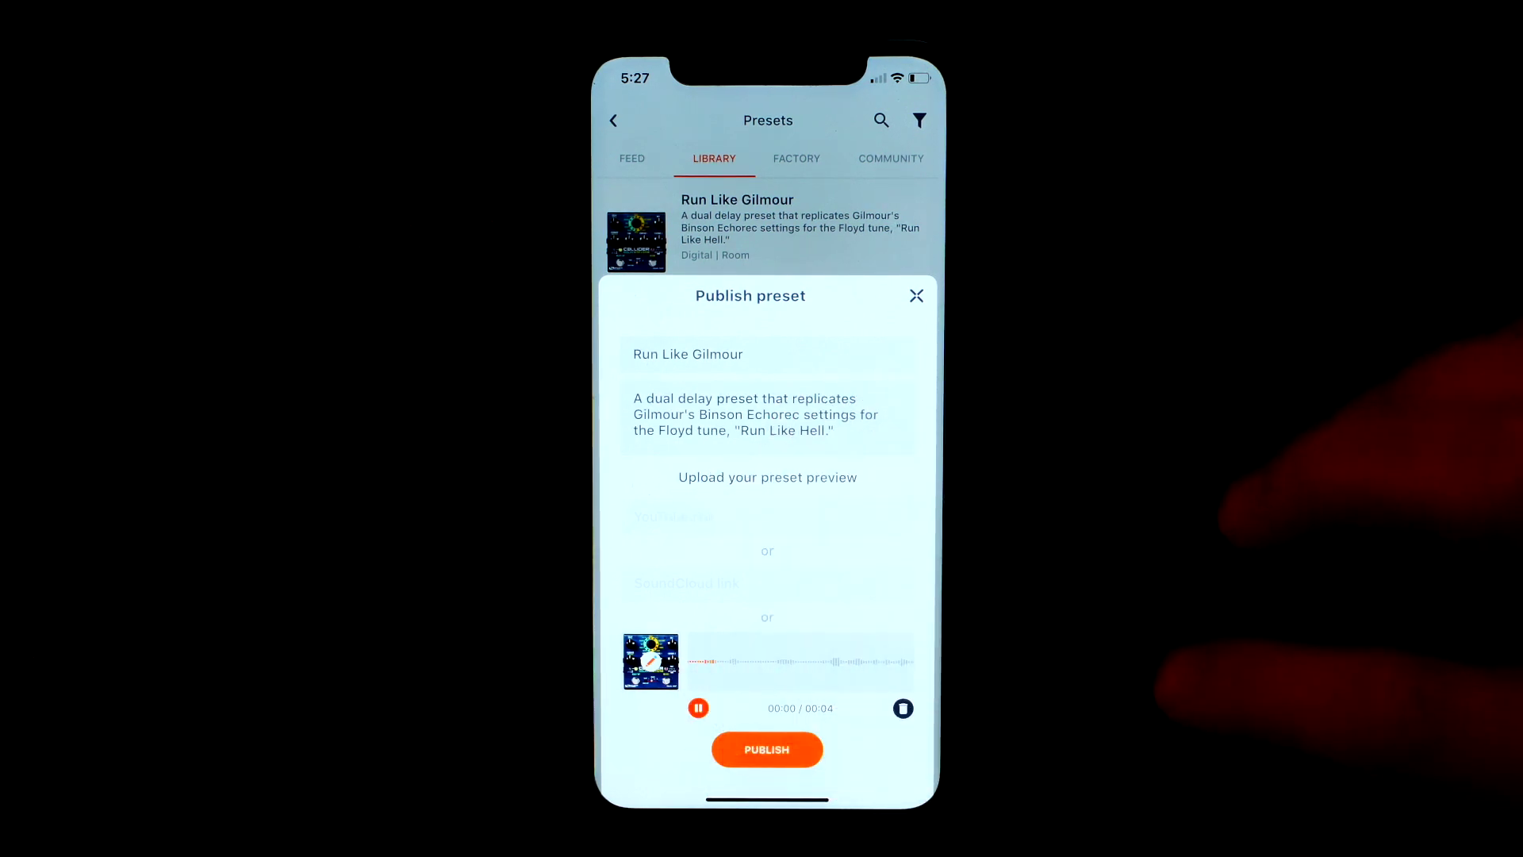
left_click(903, 708)
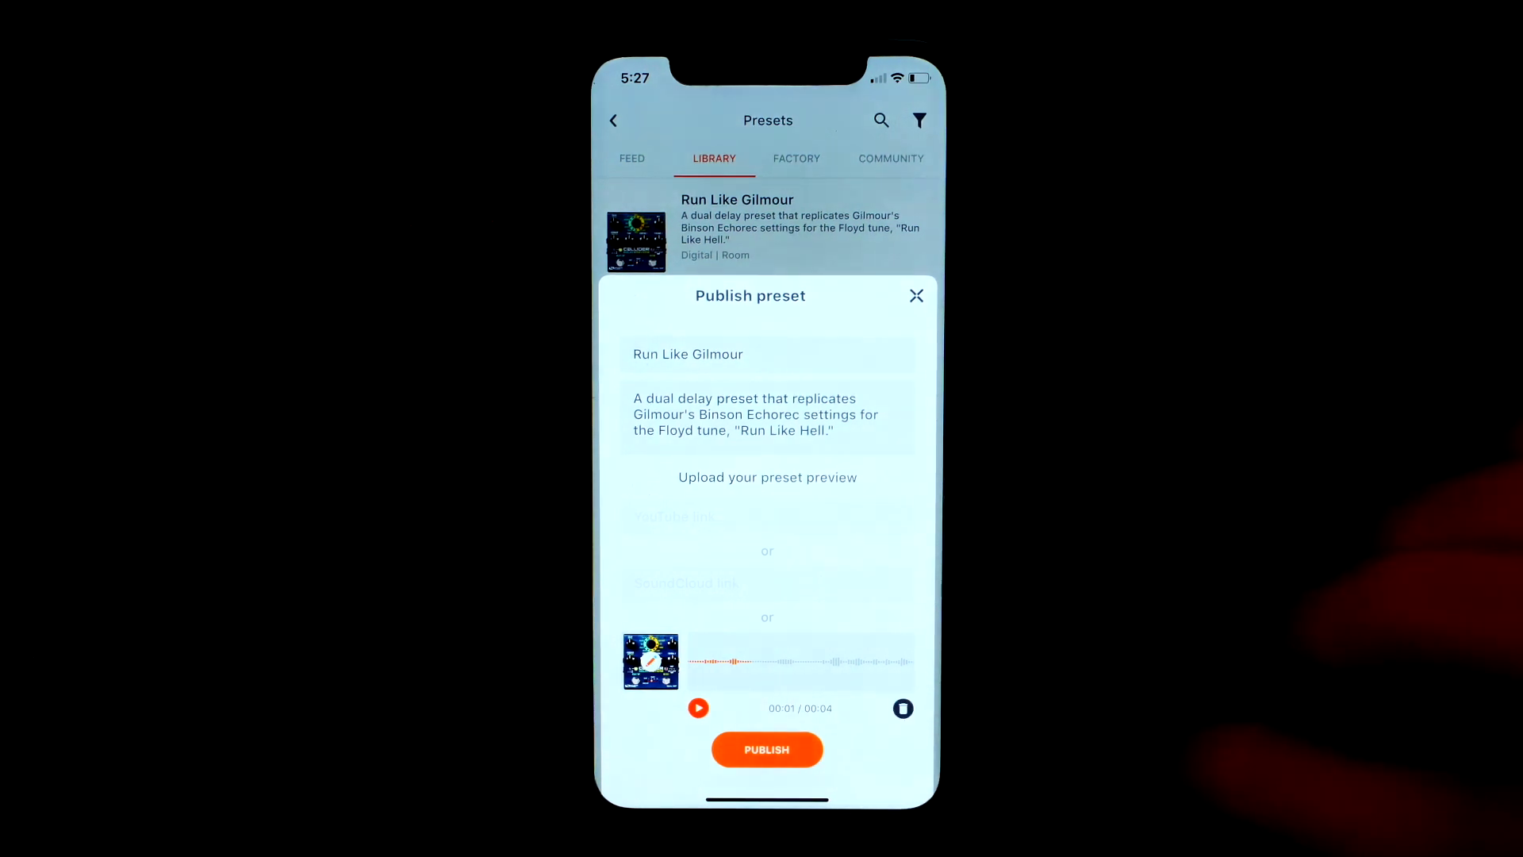
left_click(838, 456)
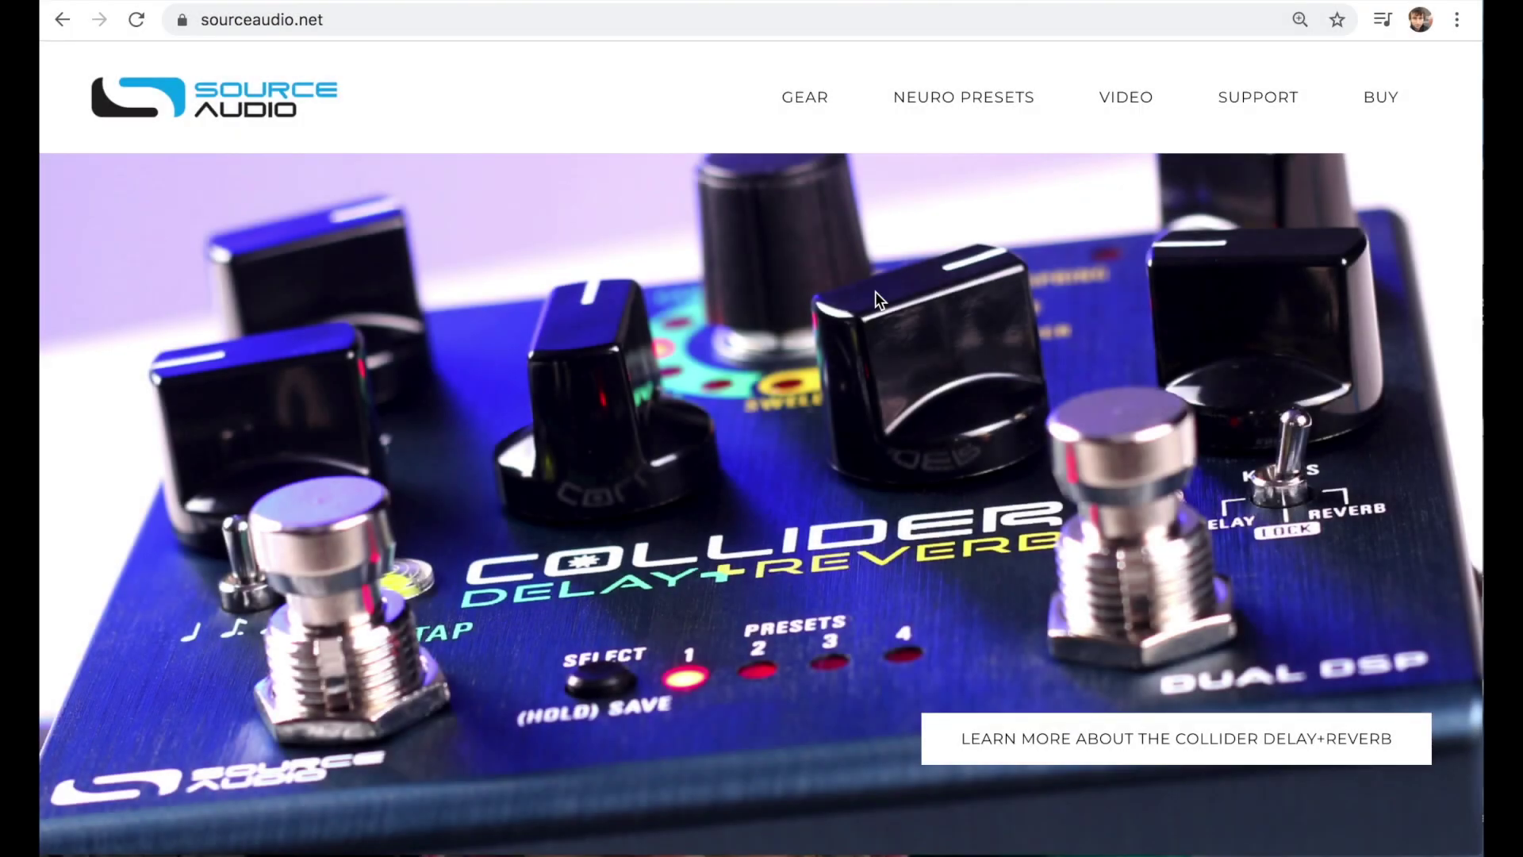
- Filter the Neuro Presets Feed with 'Show only presets with previews' to list 440 results
mouse_move(976, 95)
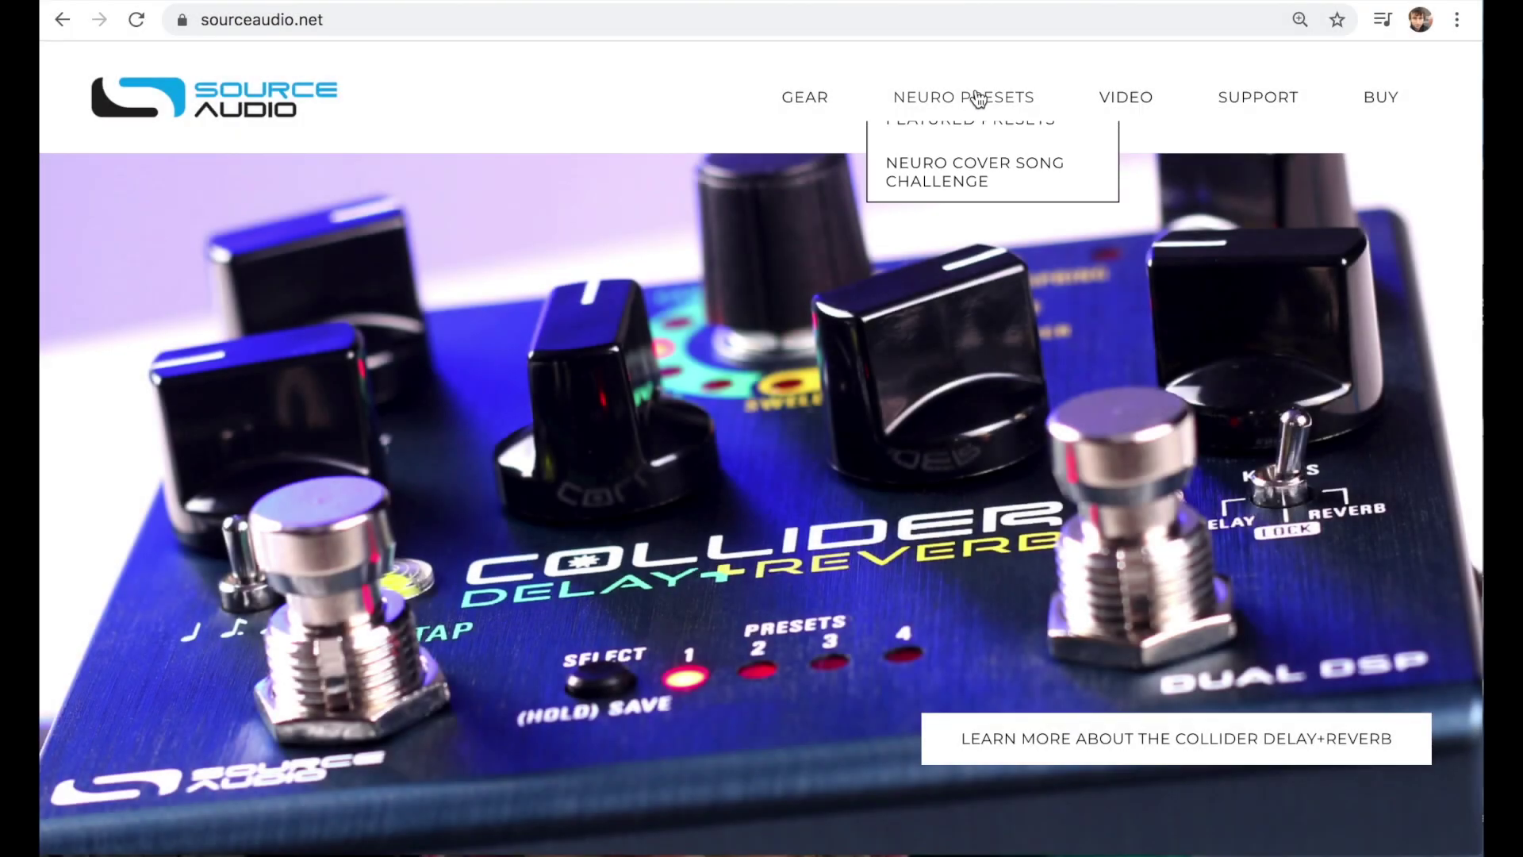
left_click(949, 147)
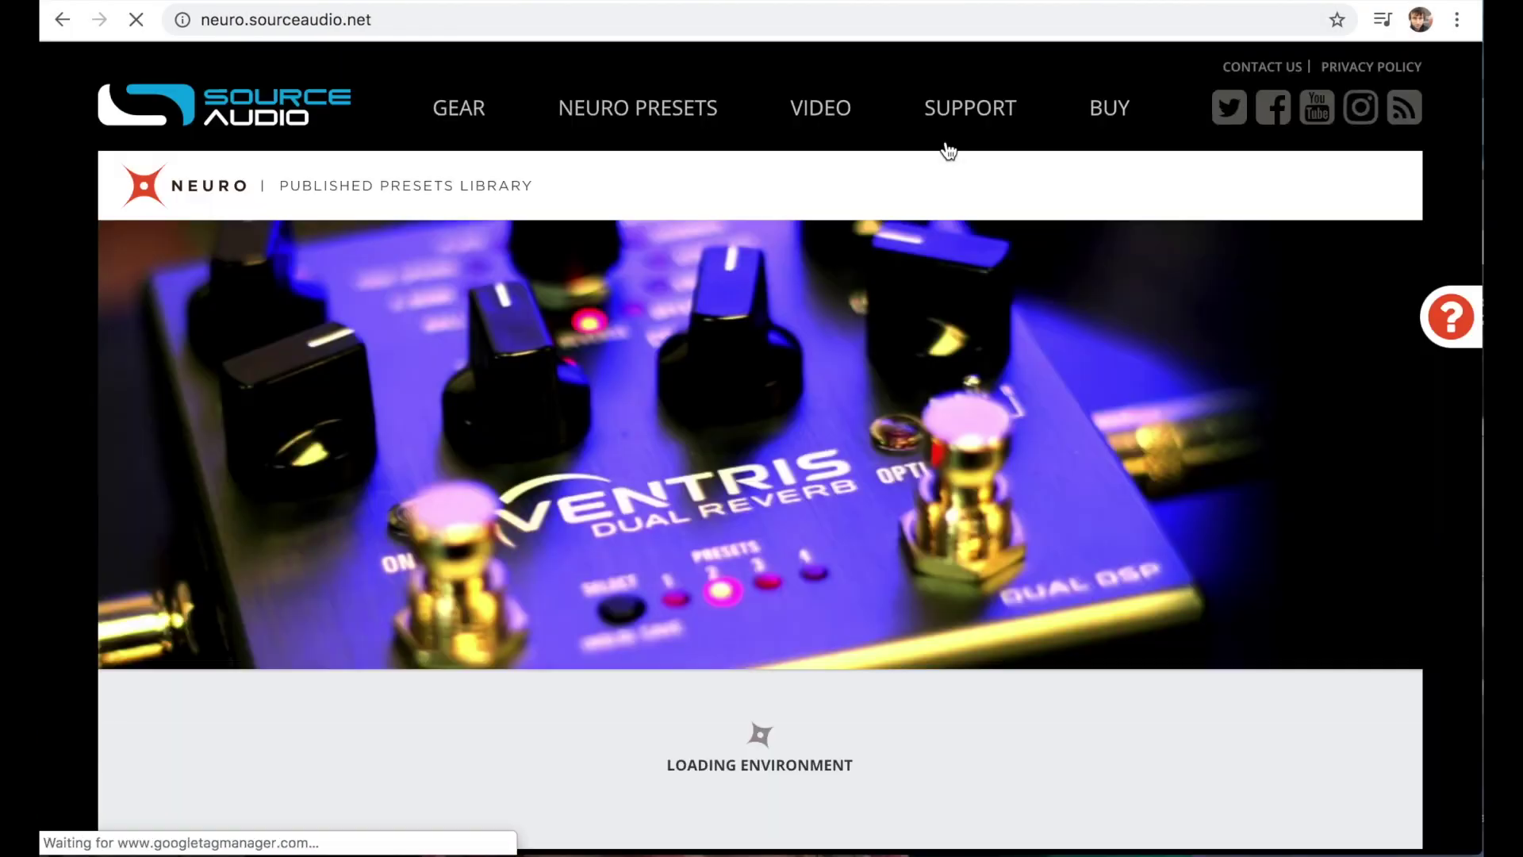
scroll(830, 466, "down", 3)
scroll(830, 468, "down", 3)
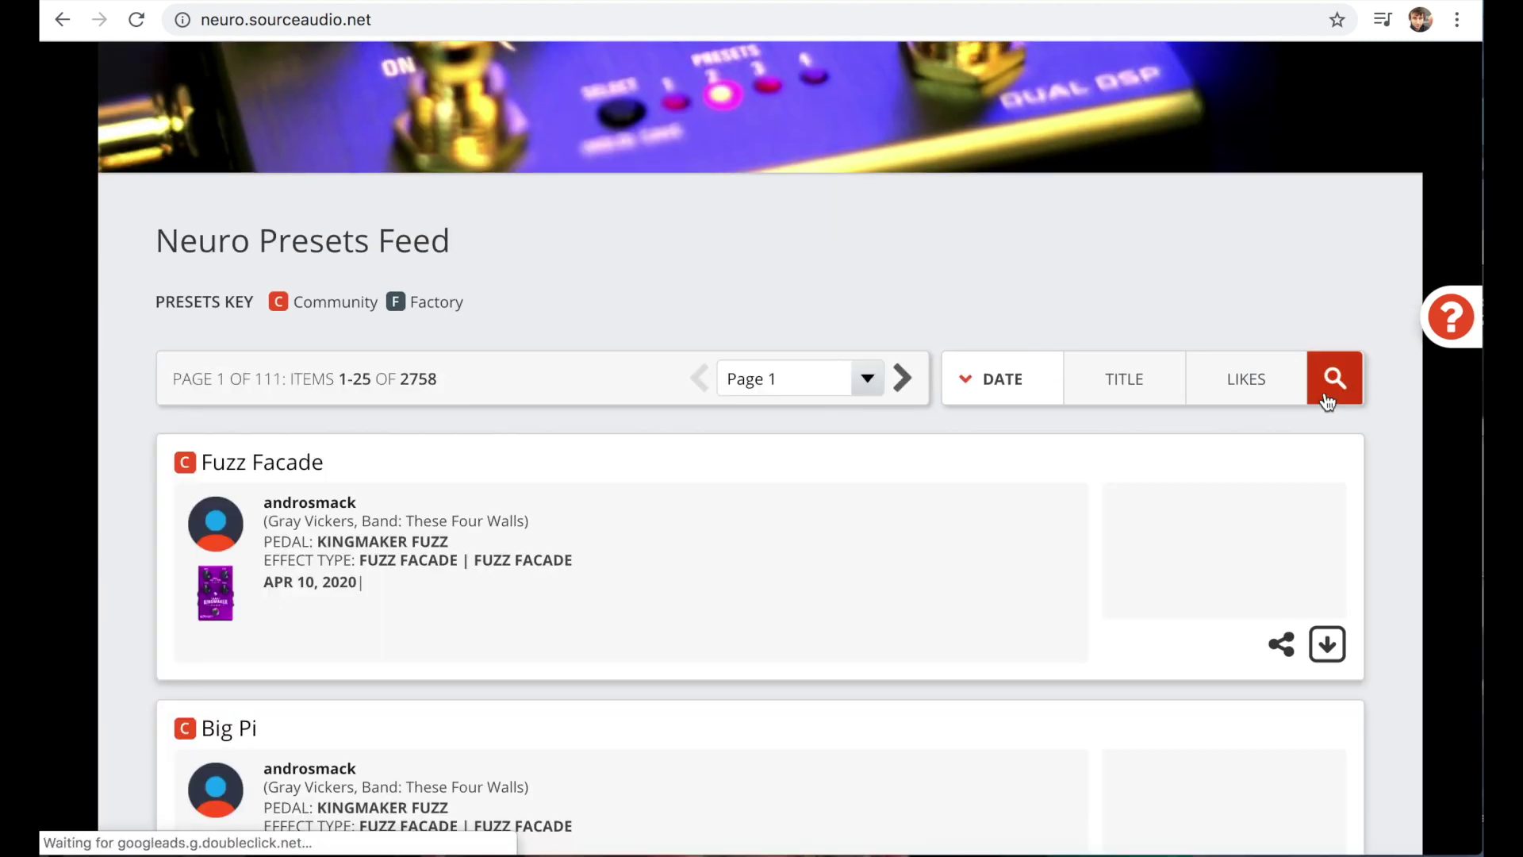
left_click(1327, 399)
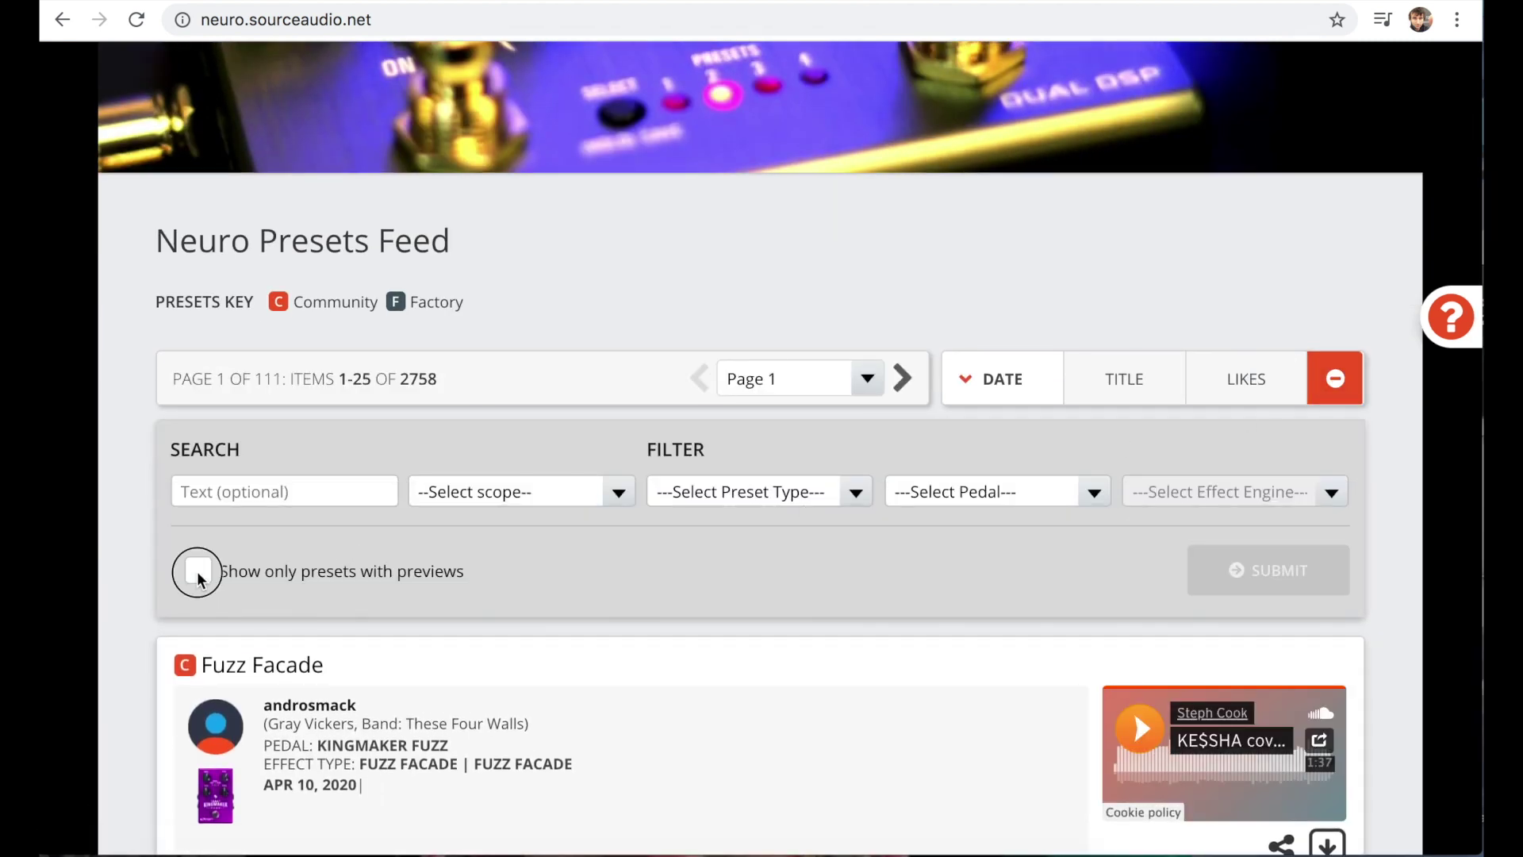
left_click(198, 572)
left_click(1254, 575)
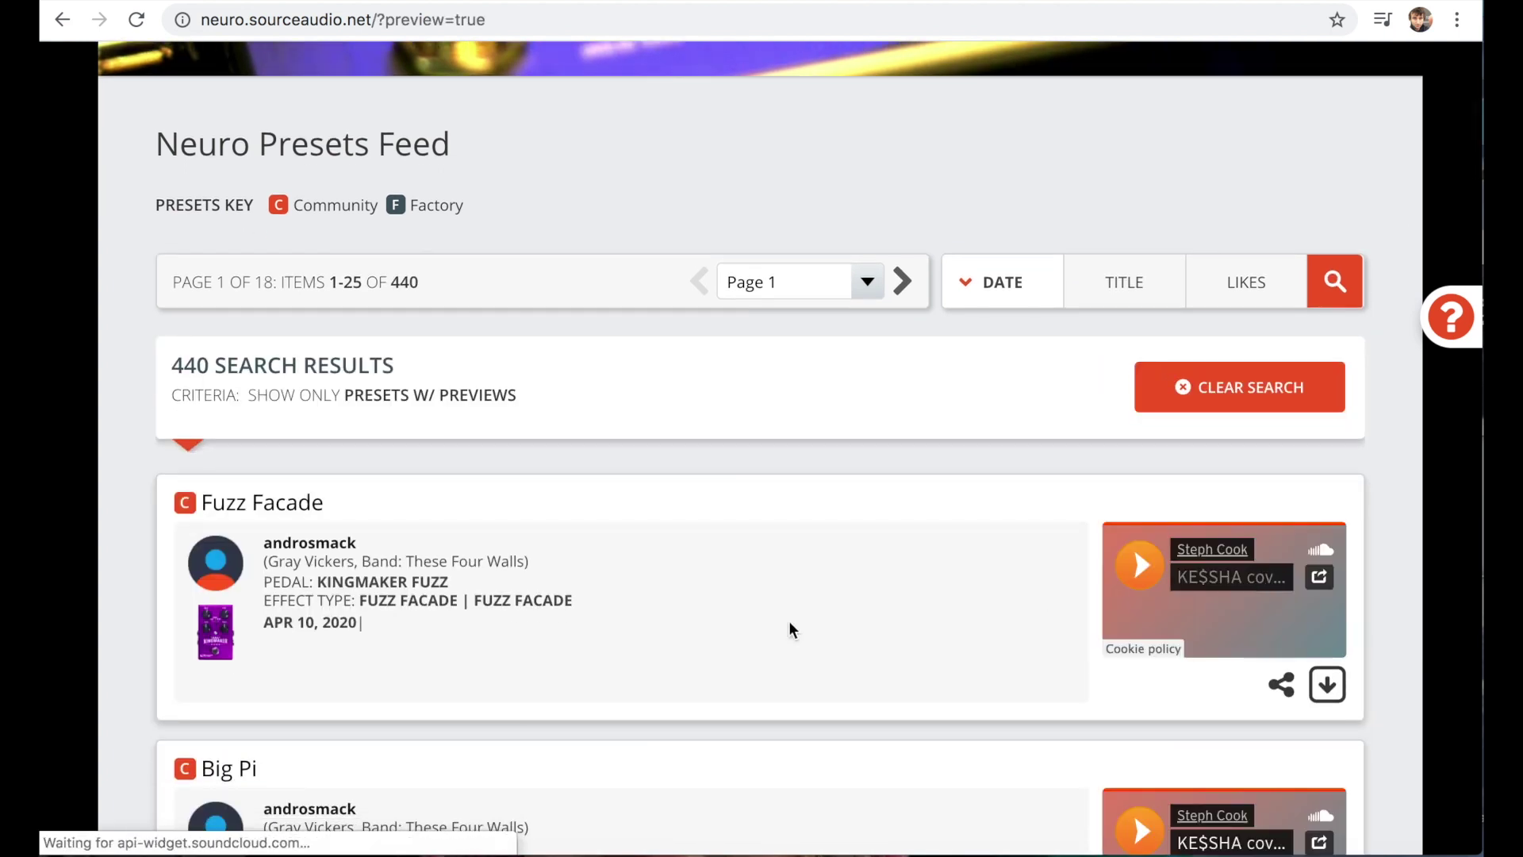
scroll(789, 620, "down", 15)
scroll(790, 629, "down", 17)
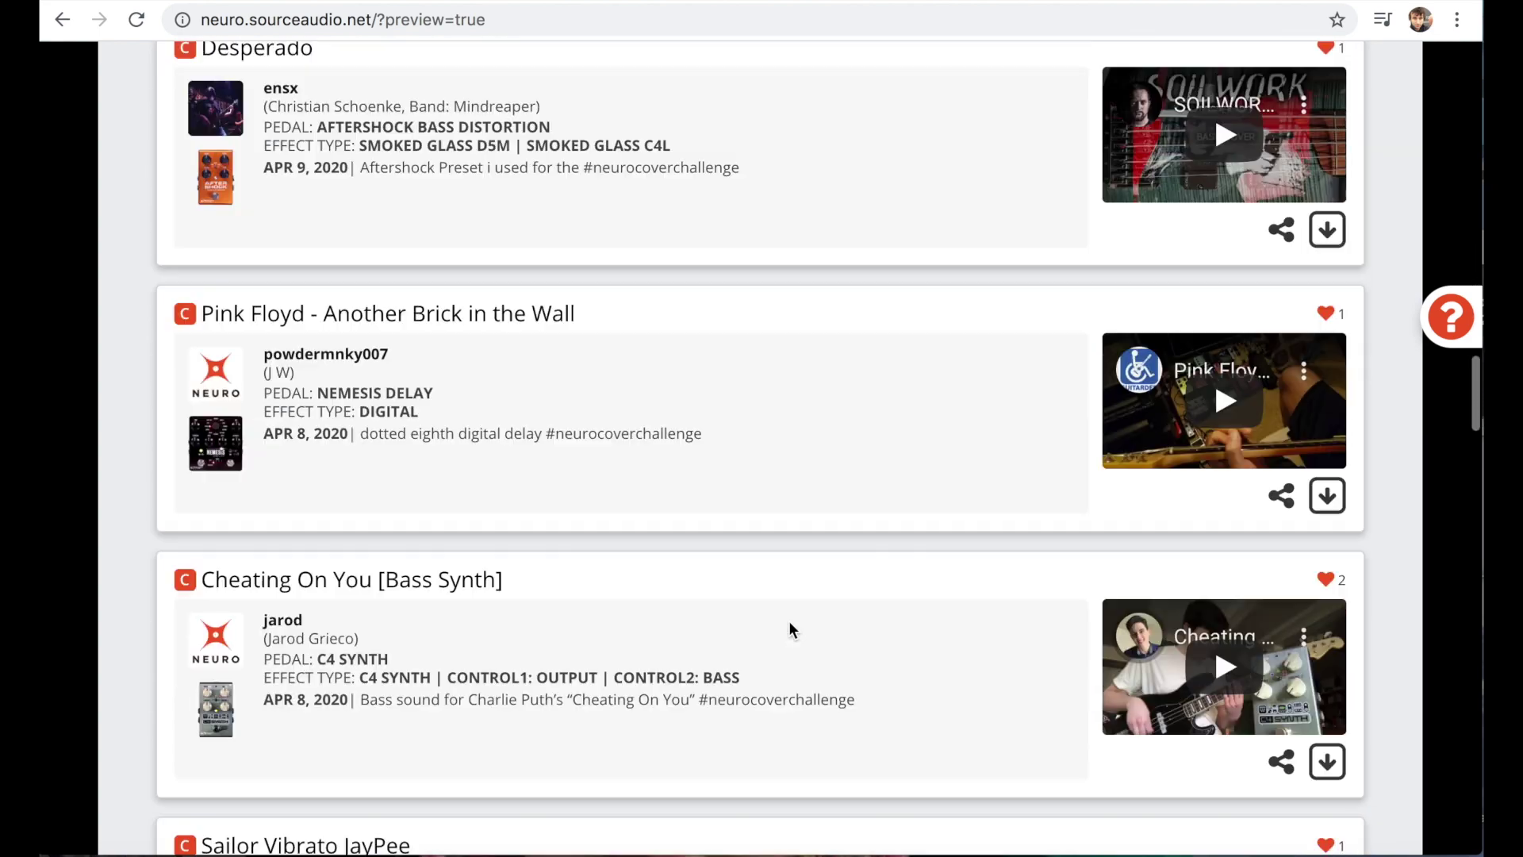